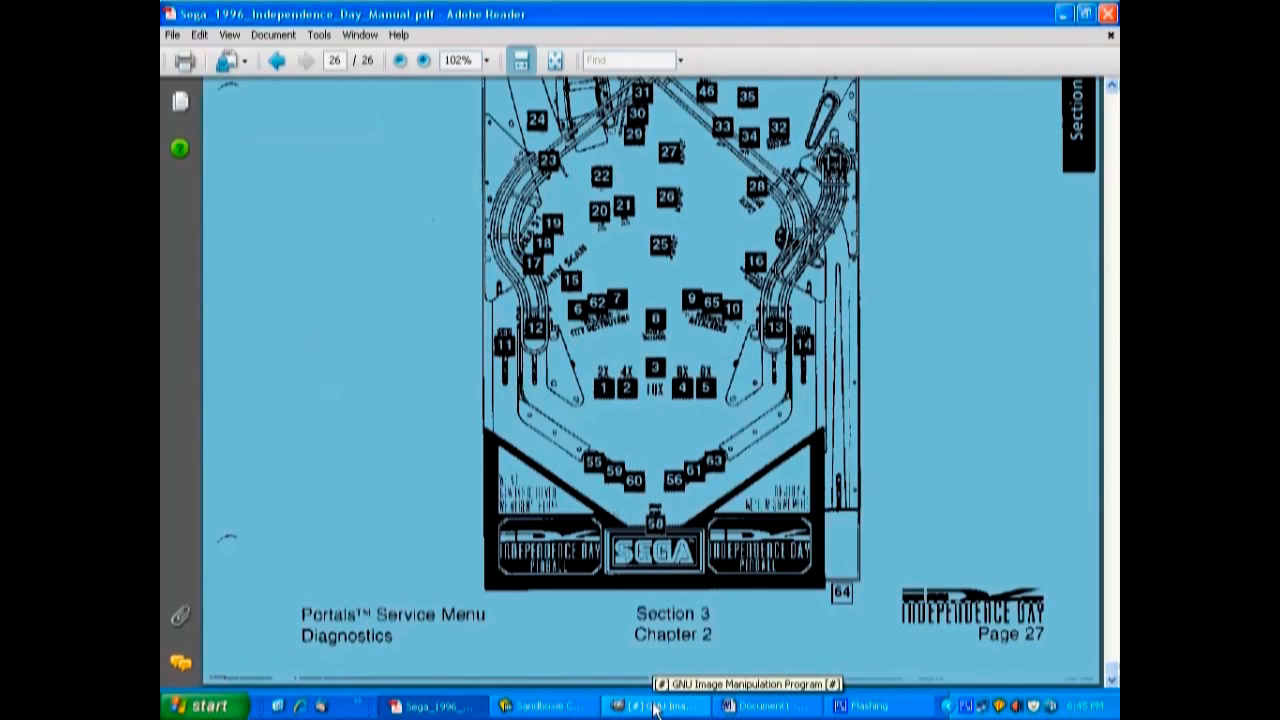
Switch to GIMP and create a new image from the manual page on the clipboard.
click(656, 706)
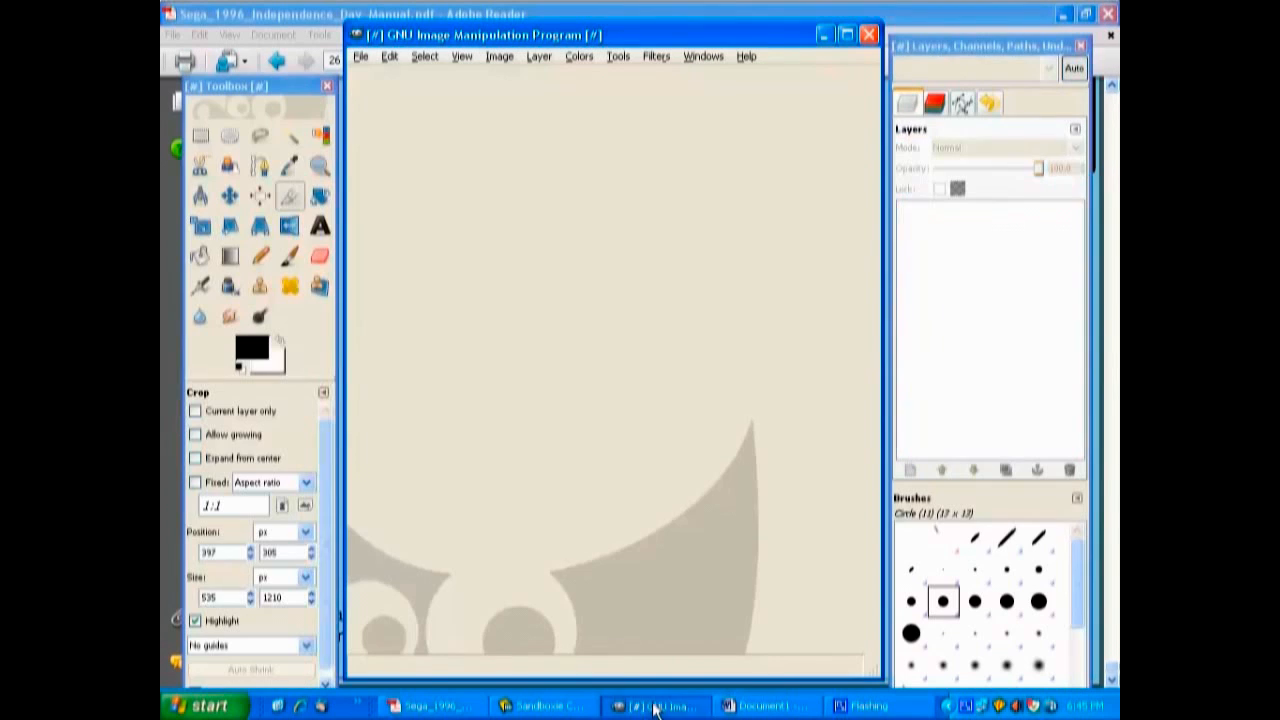
click(358, 60)
mouse_move(478, 104)
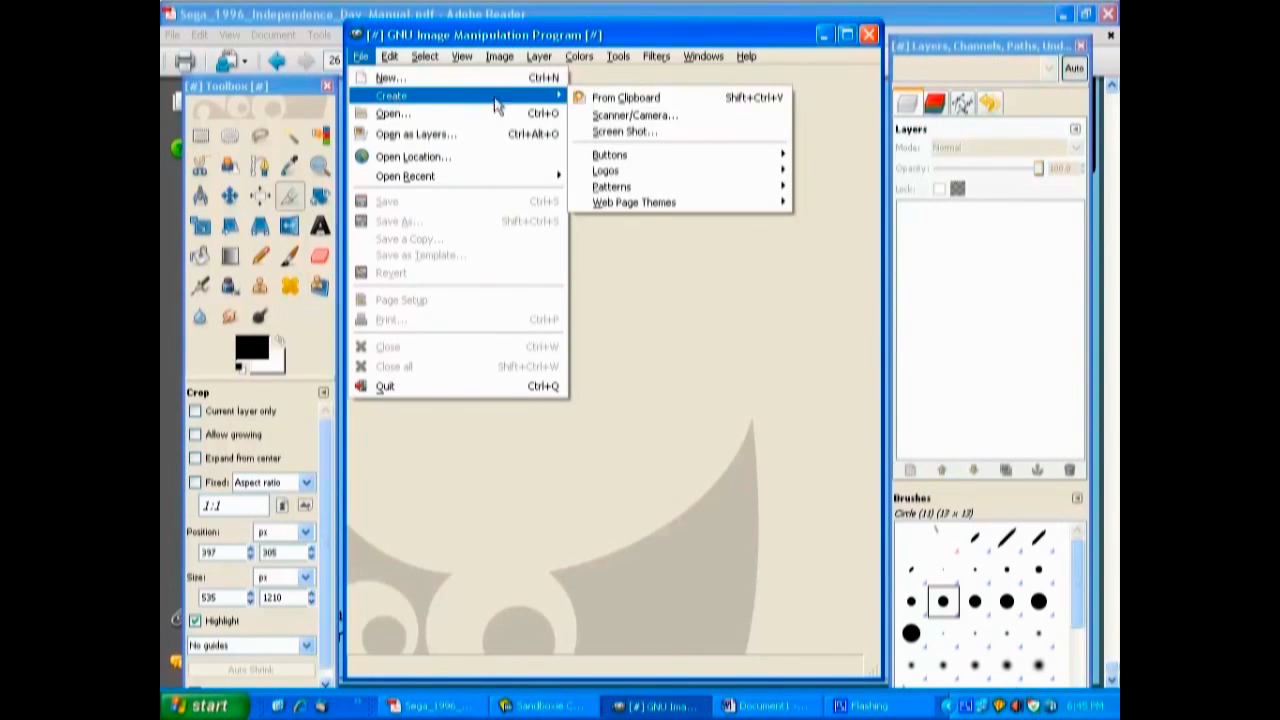
click(613, 100)
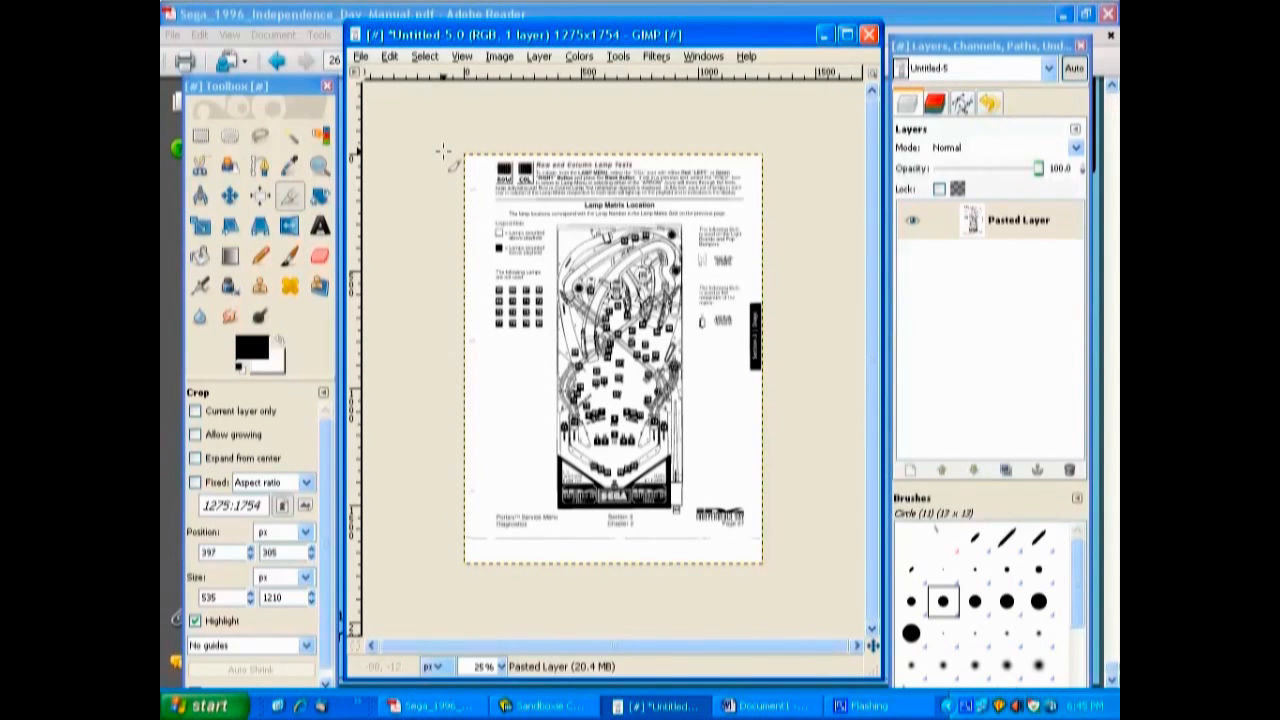
Draw a crop rectangle over the lamp diagram and align its upper-left corner with the playfield outline's corner at 397, 305 px.
key(1)
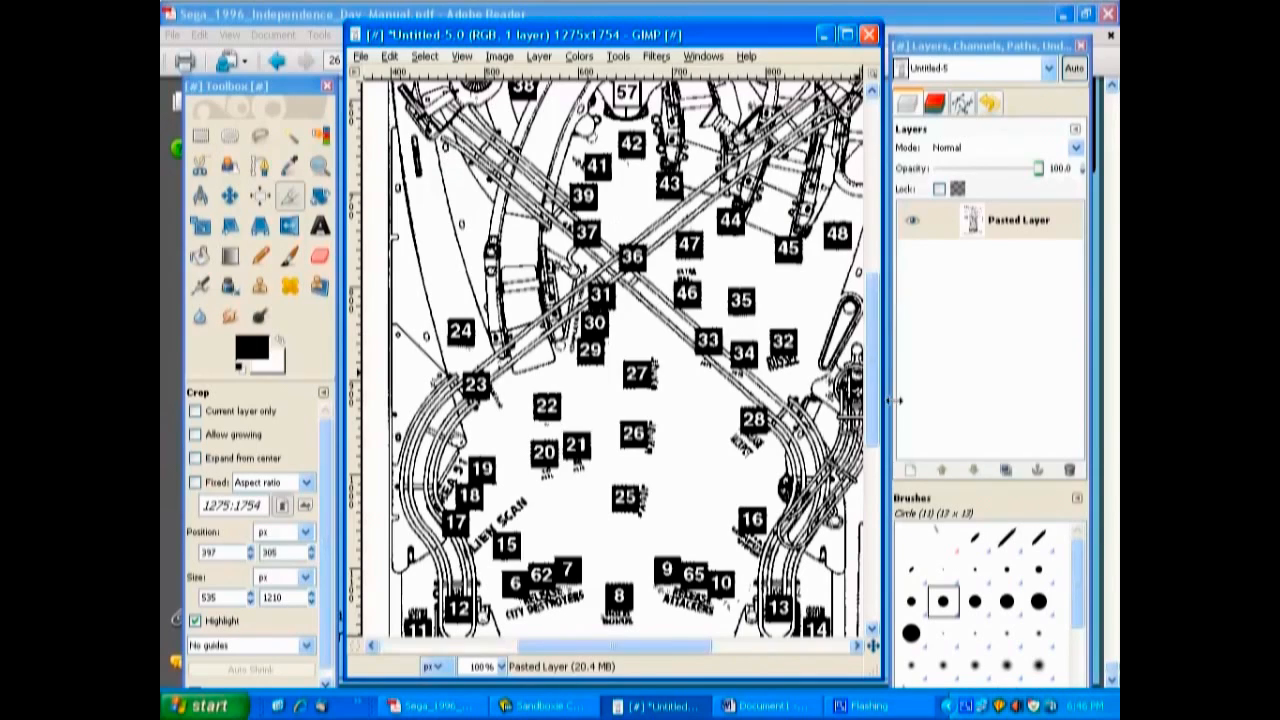
scroll(873, 418, up, 5)
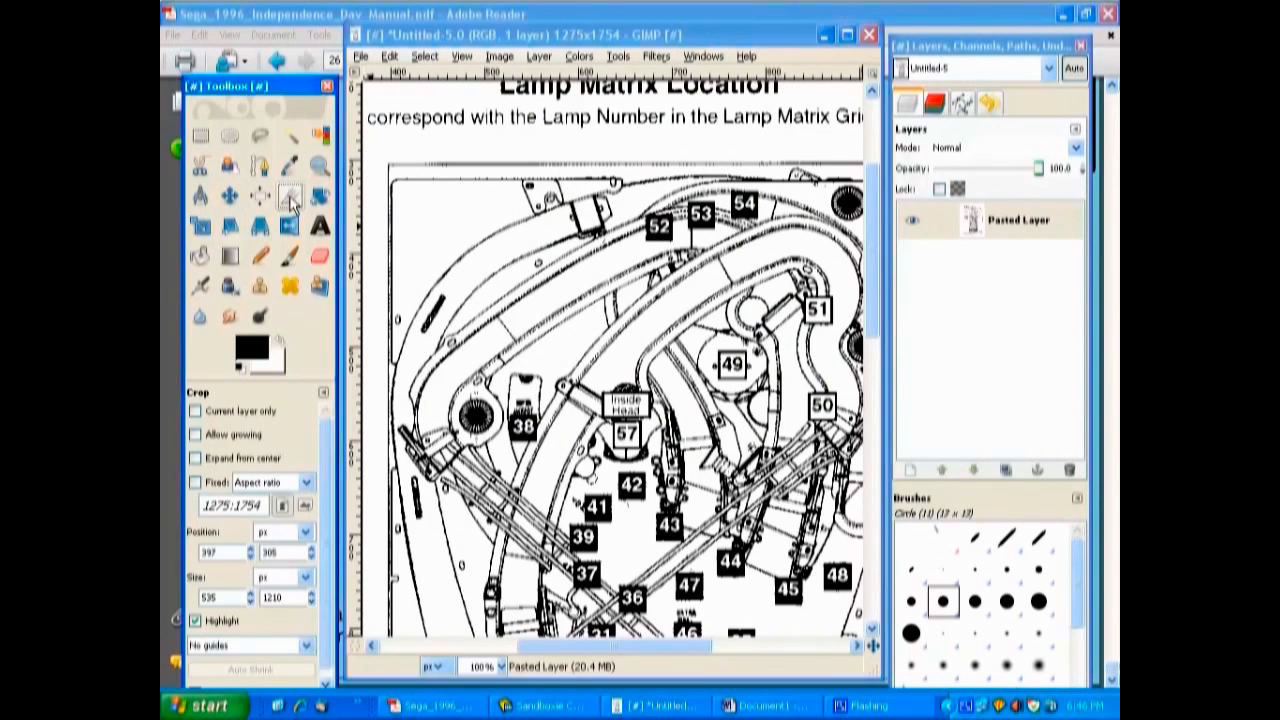
drag(427, 208, 755, 376)
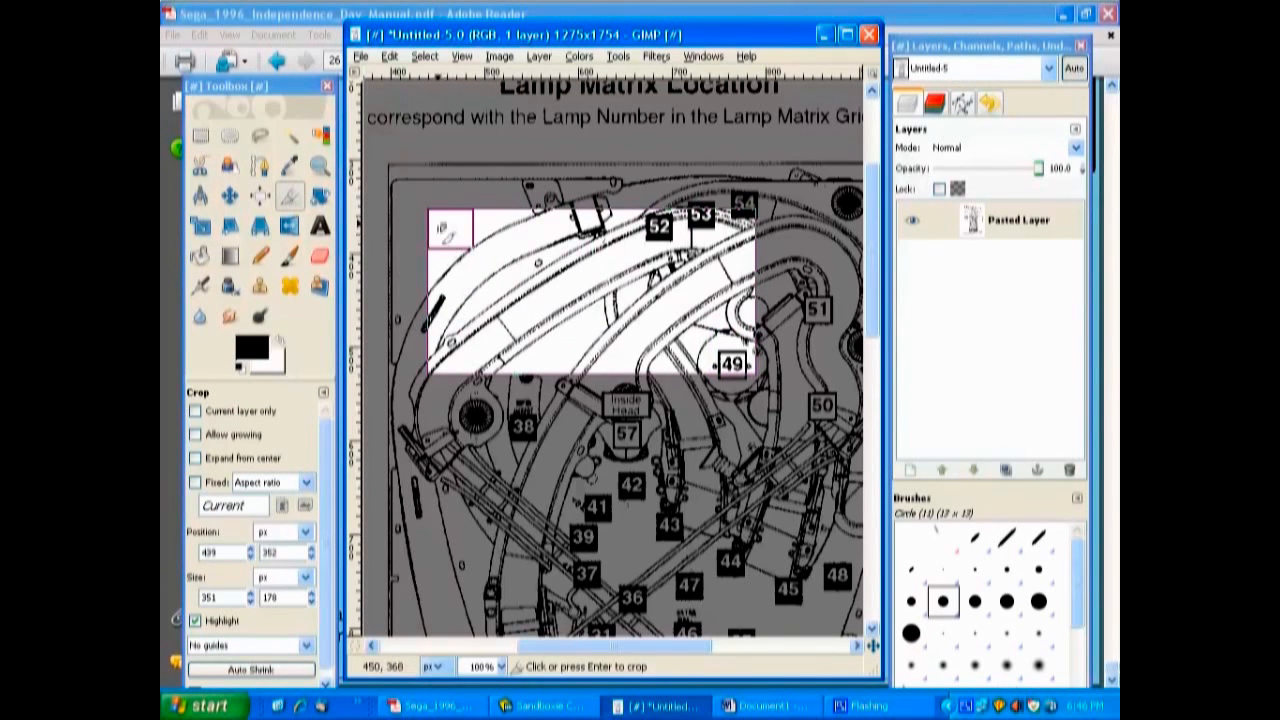
drag(448, 229, 410, 185)
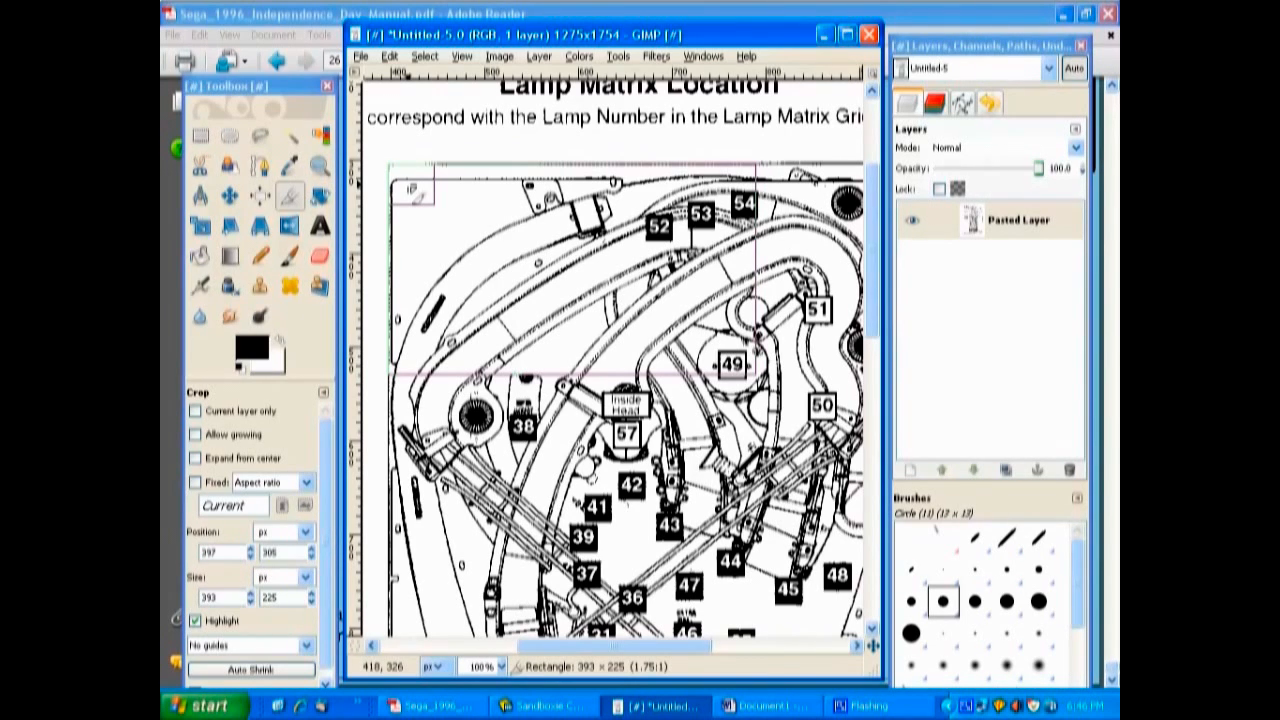
click(410, 190)
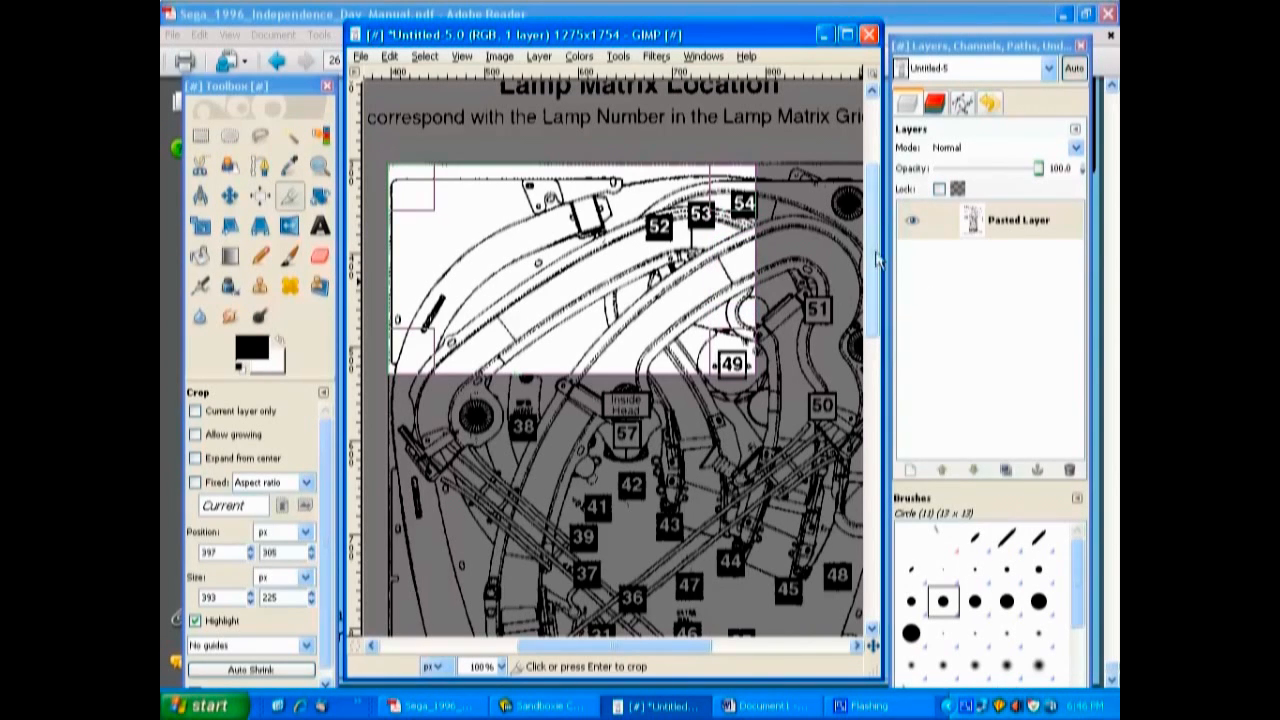
Extend the crop rectangle to the playfield's right and lower edges, 535 × 1210 px, and crop the image to it.
drag(682, 645, 750, 646)
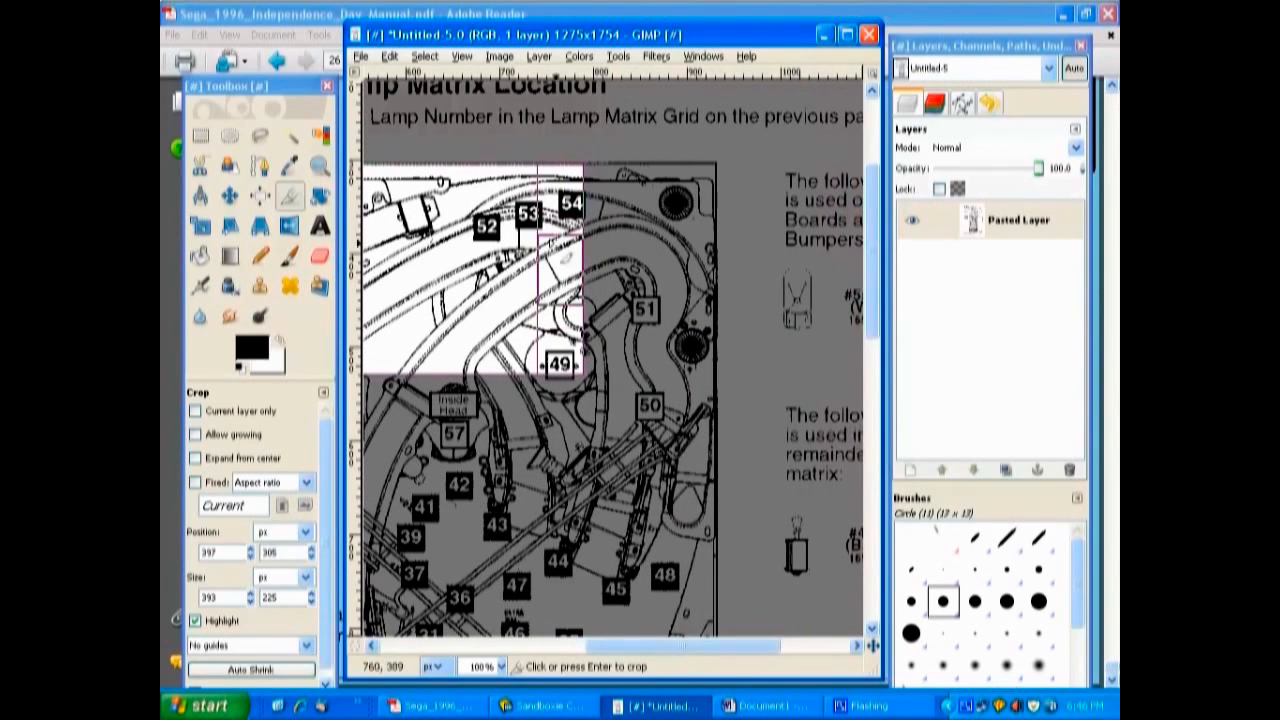
drag(558, 270, 691, 274)
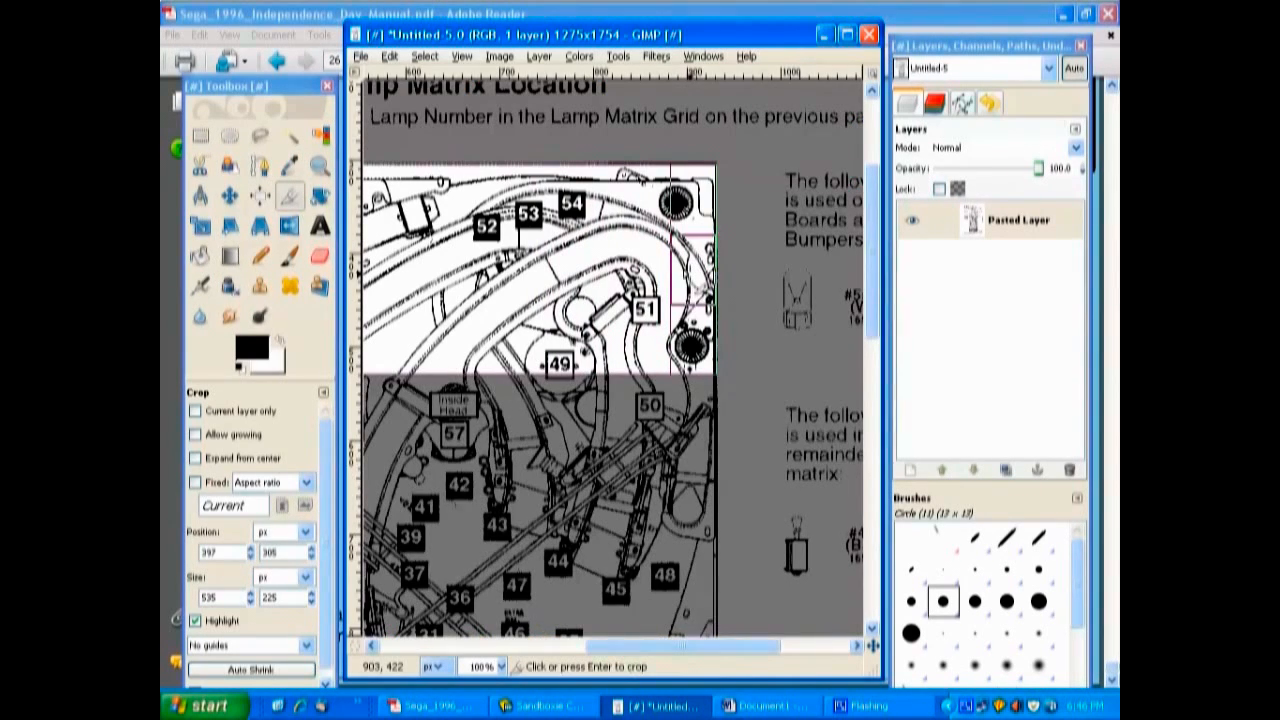
drag(711, 649, 635, 649)
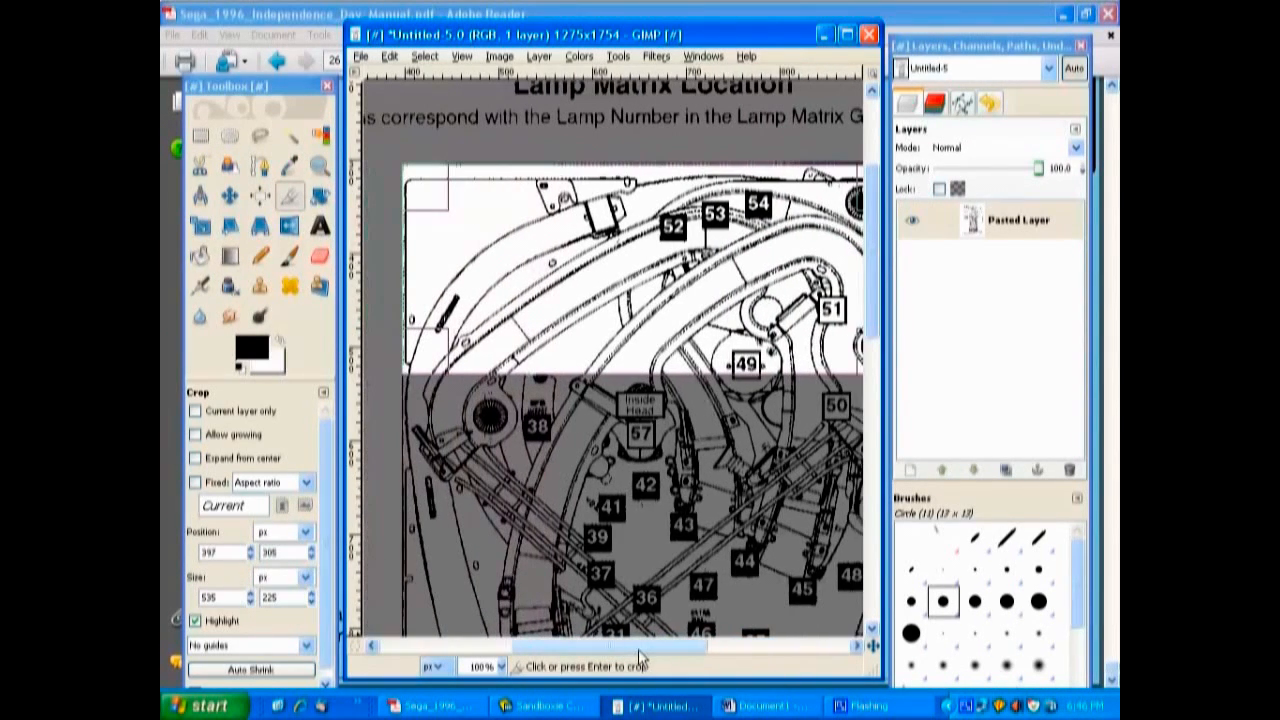
scroll(655, 171, down, 5)
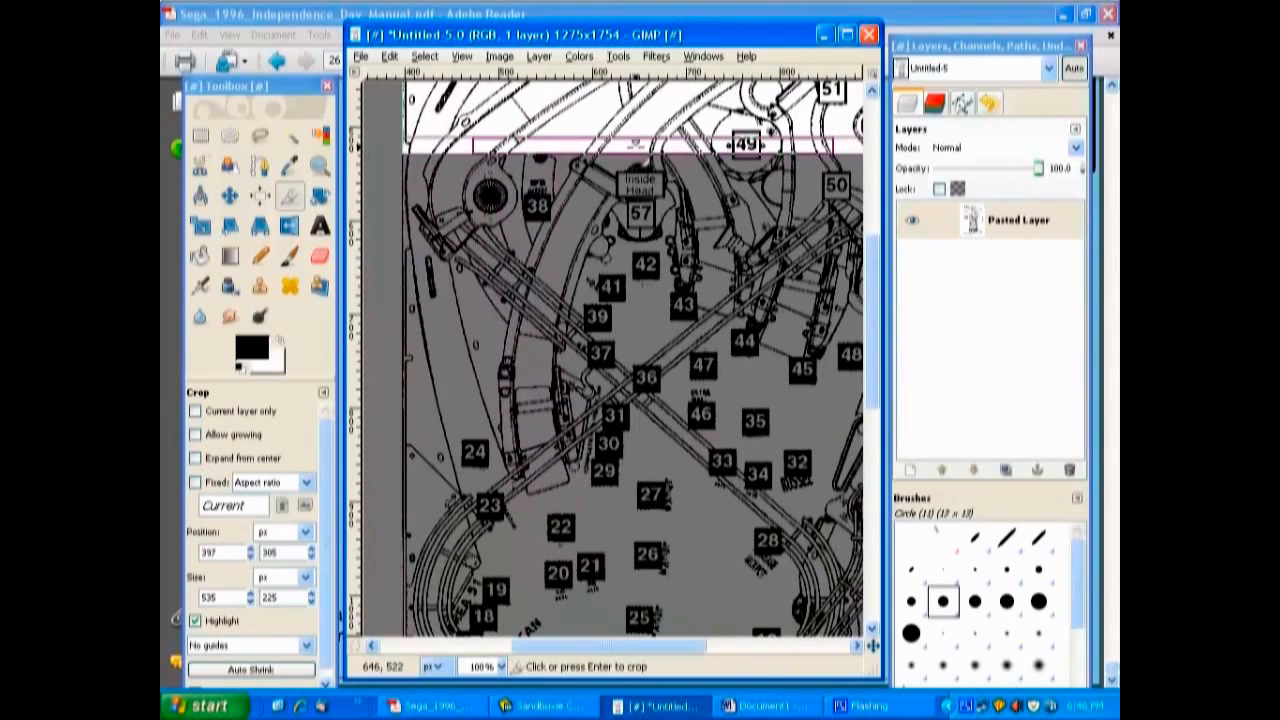
drag(635, 145, 648, 538)
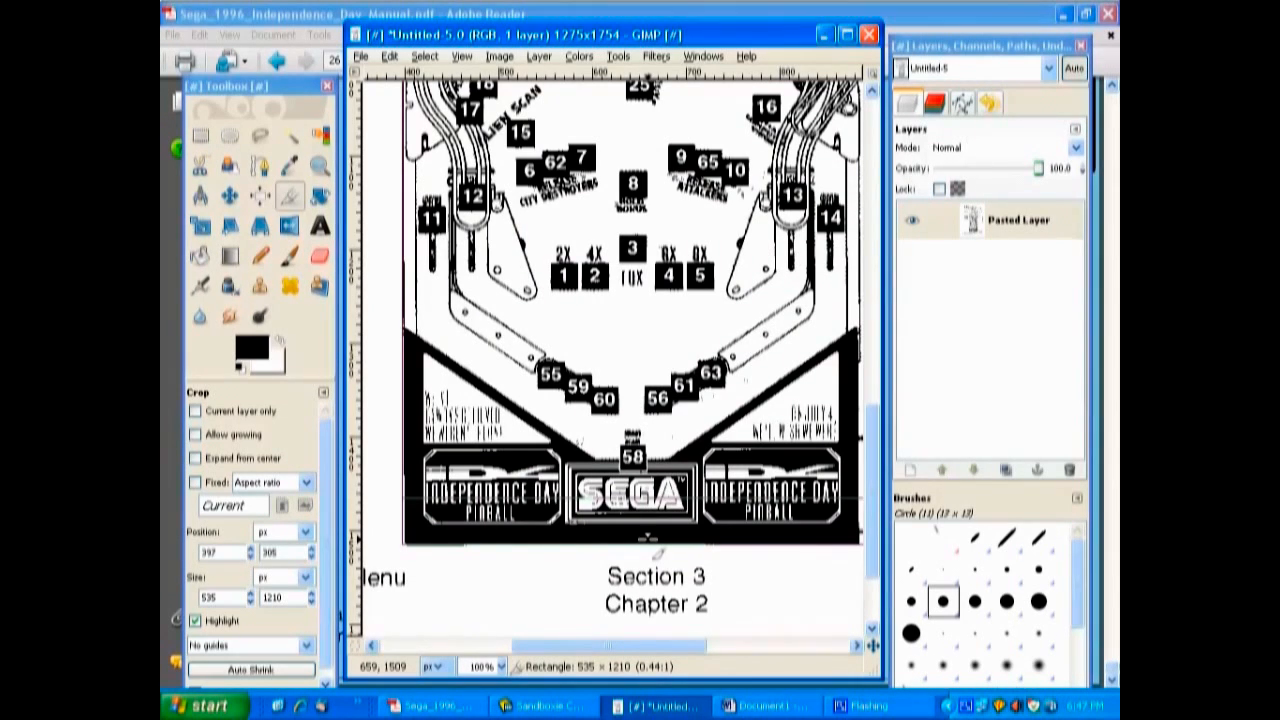
drag(655, 550, 659, 550)
drag(659, 550, 659, 550)
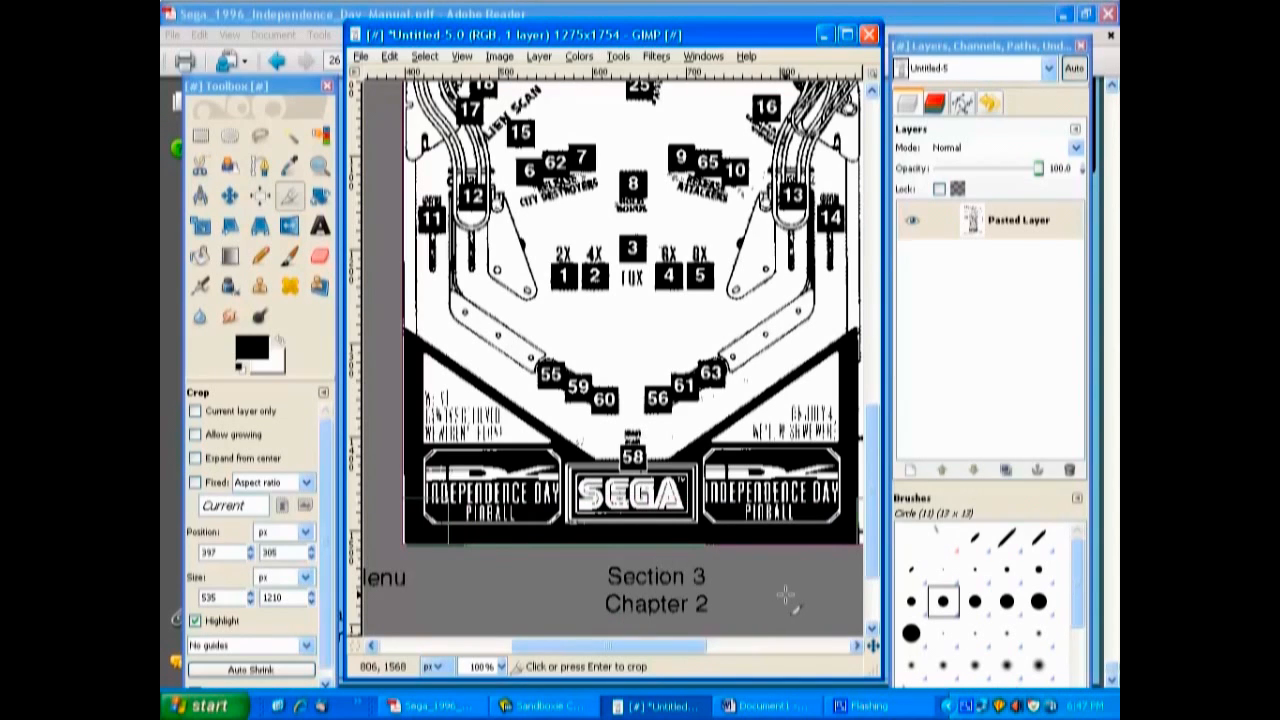
key(Return)
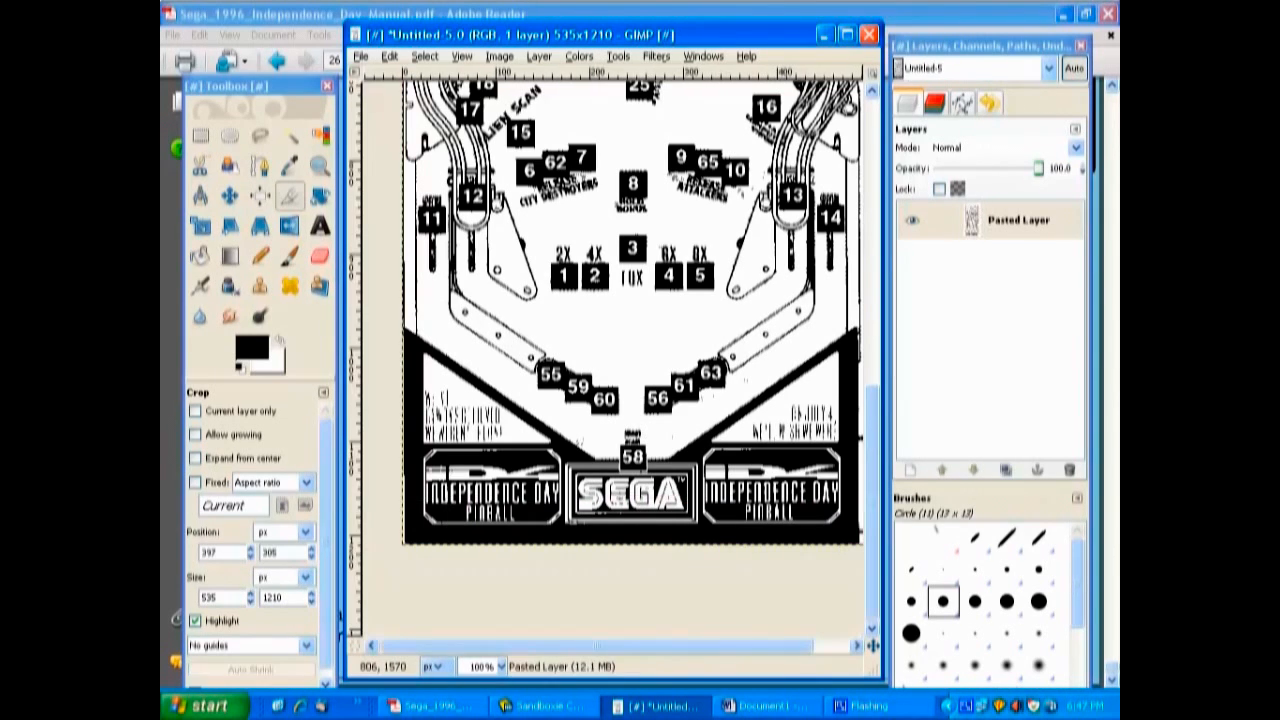
Open the image ID-guide.jpg from the Desktop folder.
drag(873, 589, 887, 288)
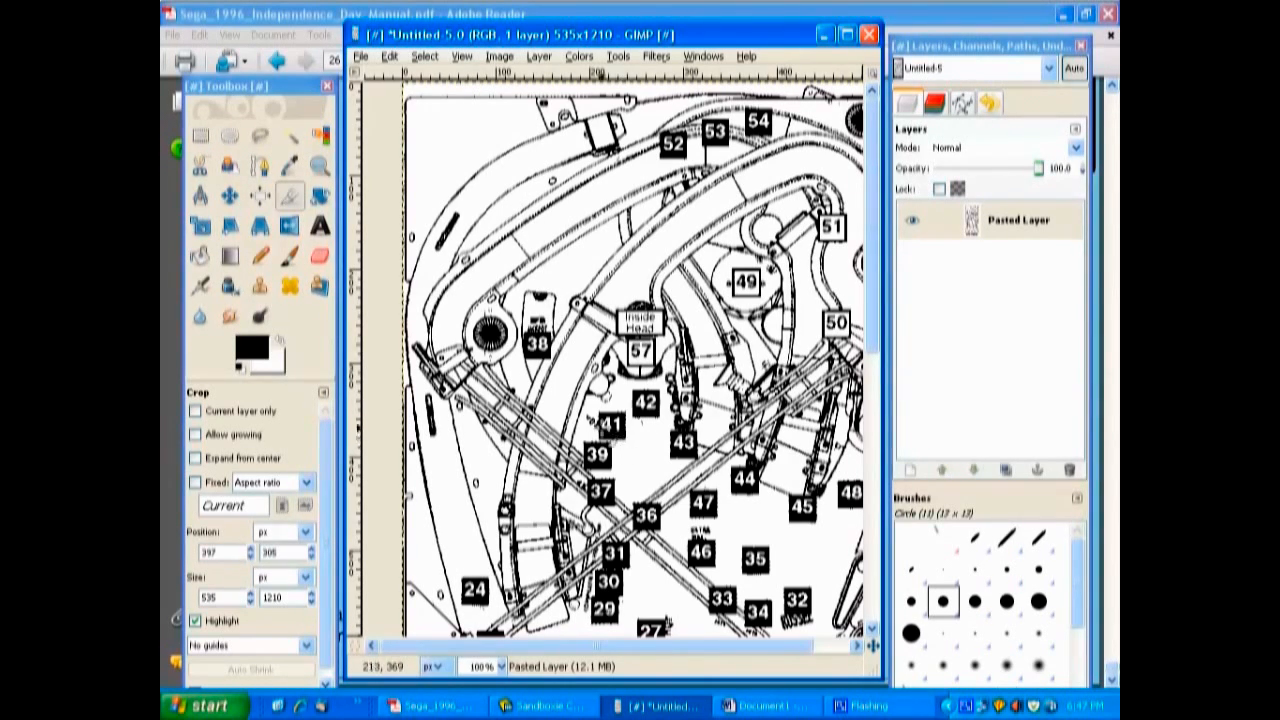
click(362, 57)
click(390, 111)
click(593, 245)
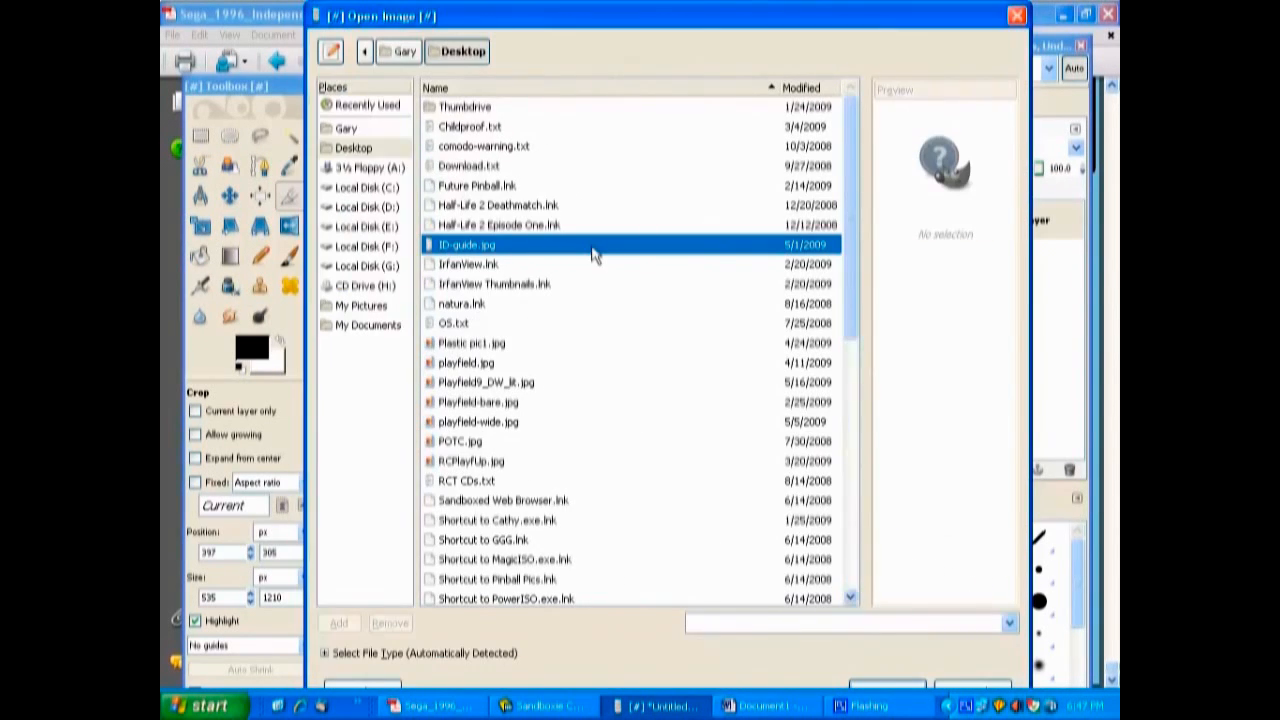
double_click(462, 249)
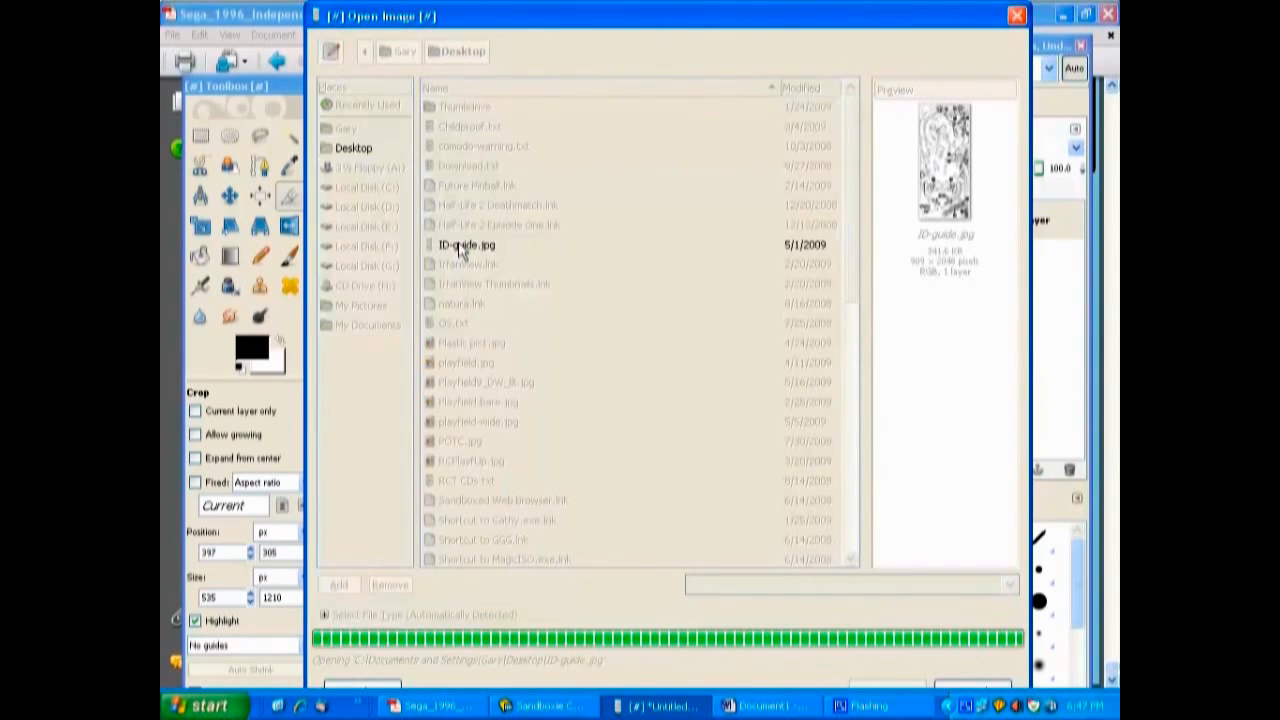
drag(875, 208, 870, 150)
click(904, 708)
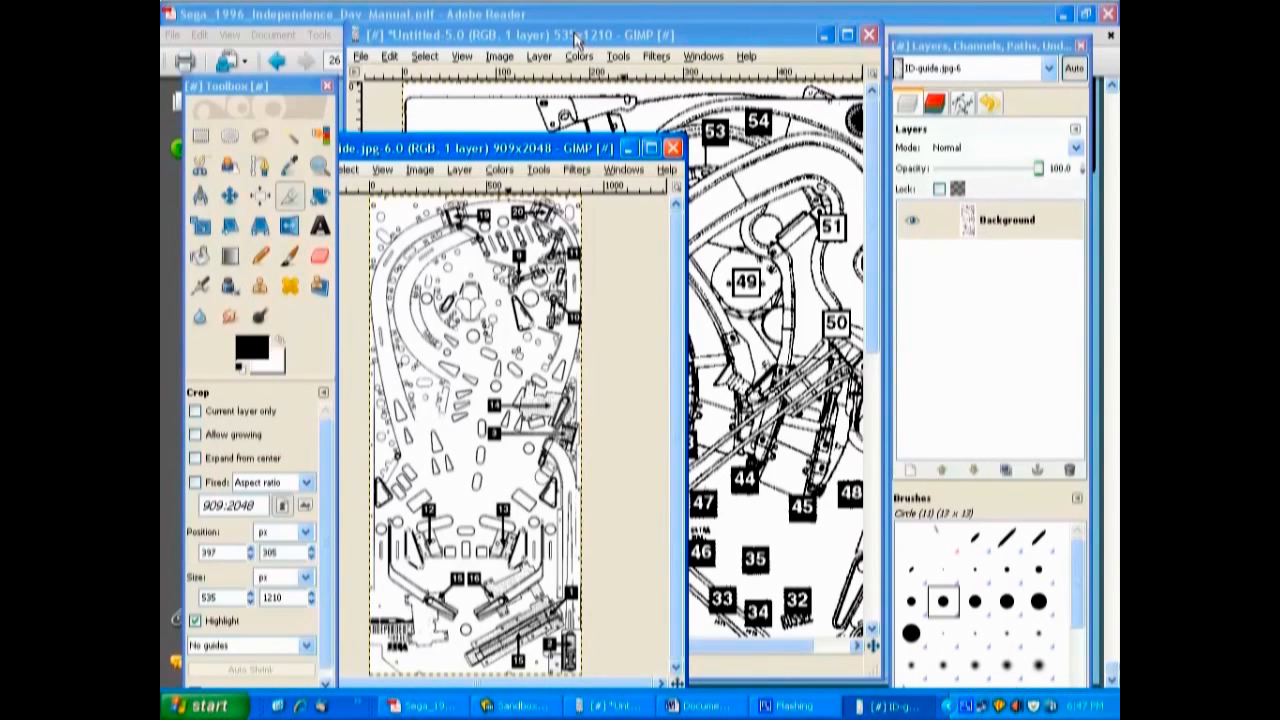
Scale the cropped lamp diagram to 909 × 2048 pixels with width and height unlinked.
click(576, 37)
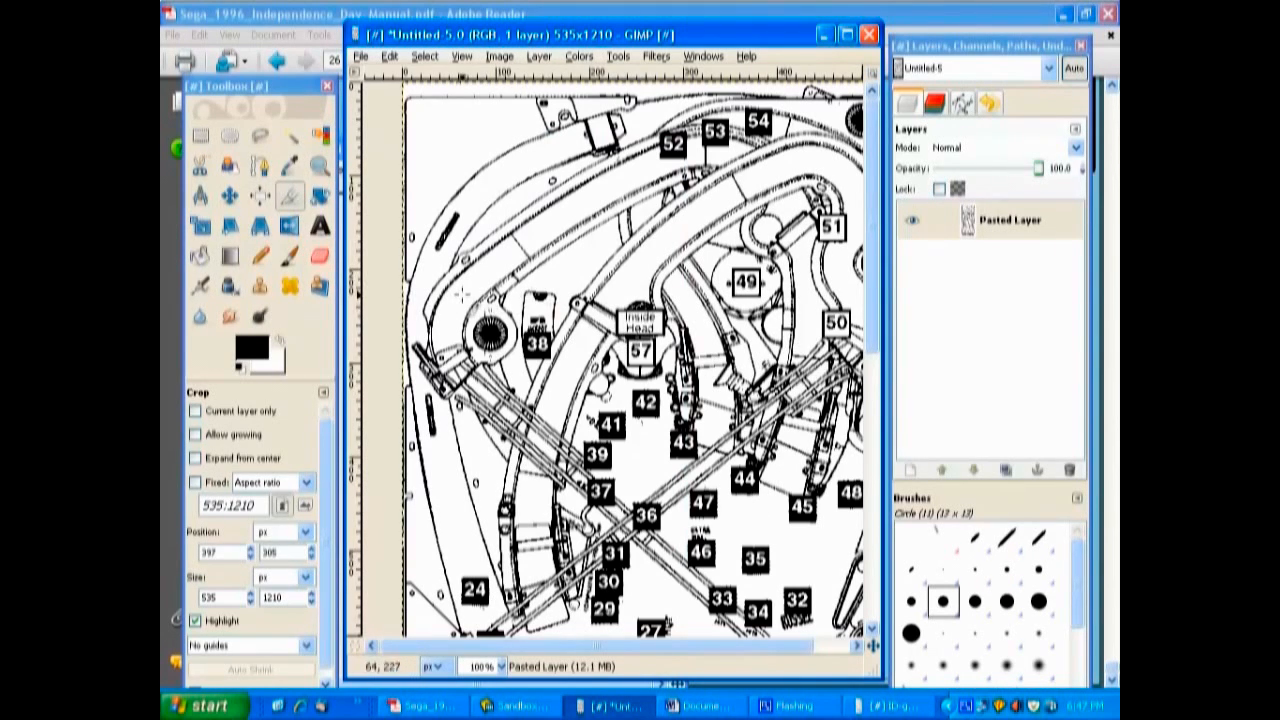
click(497, 57)
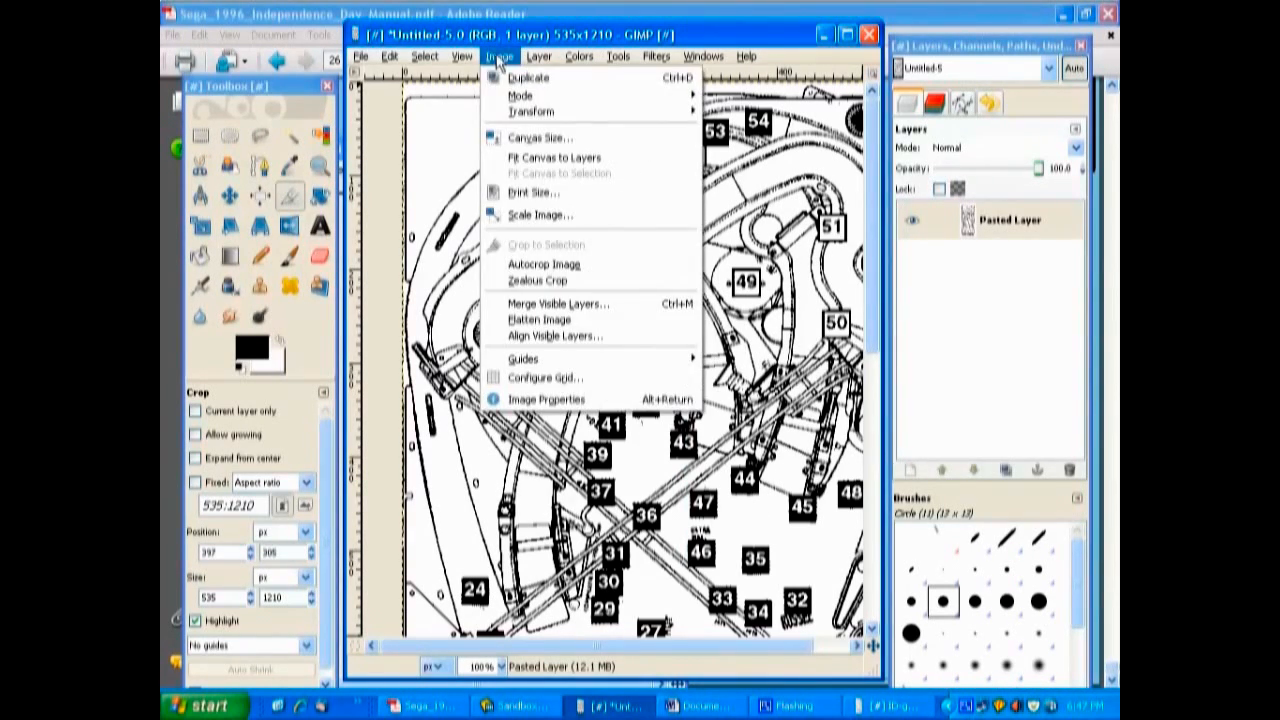
click(564, 214)
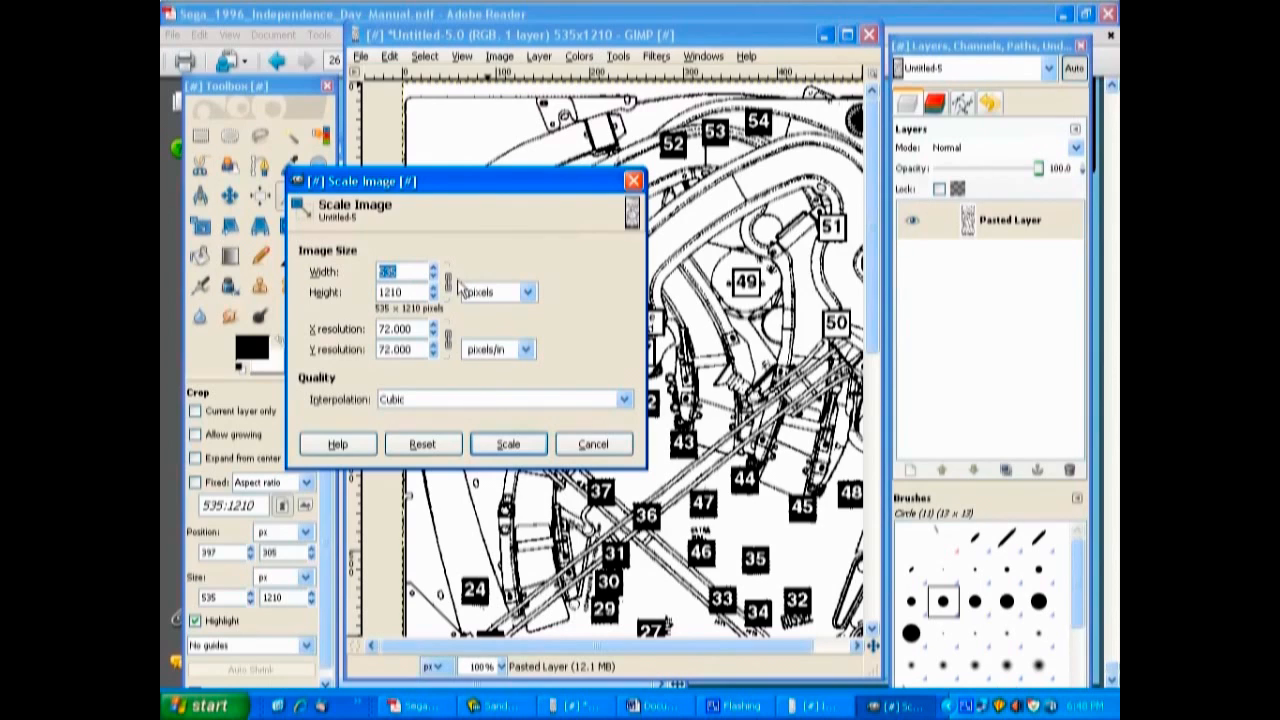
text(909)
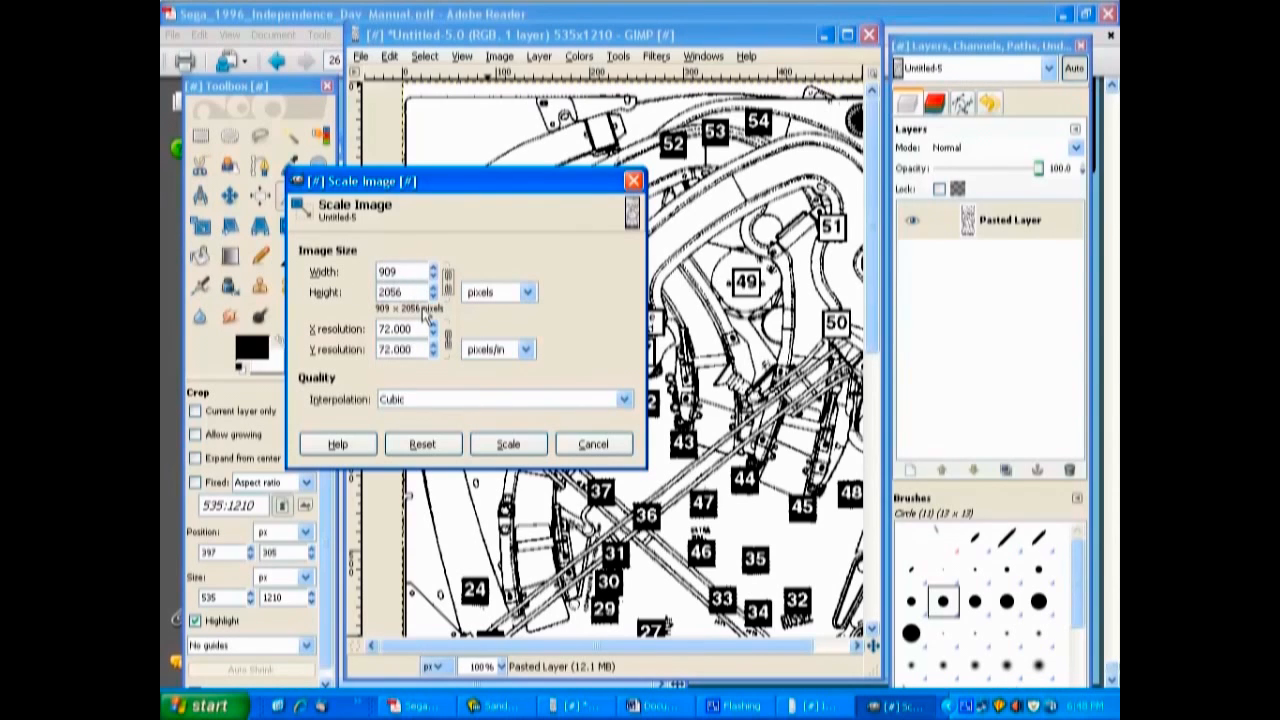
click(413, 292)
key(BackSpace)
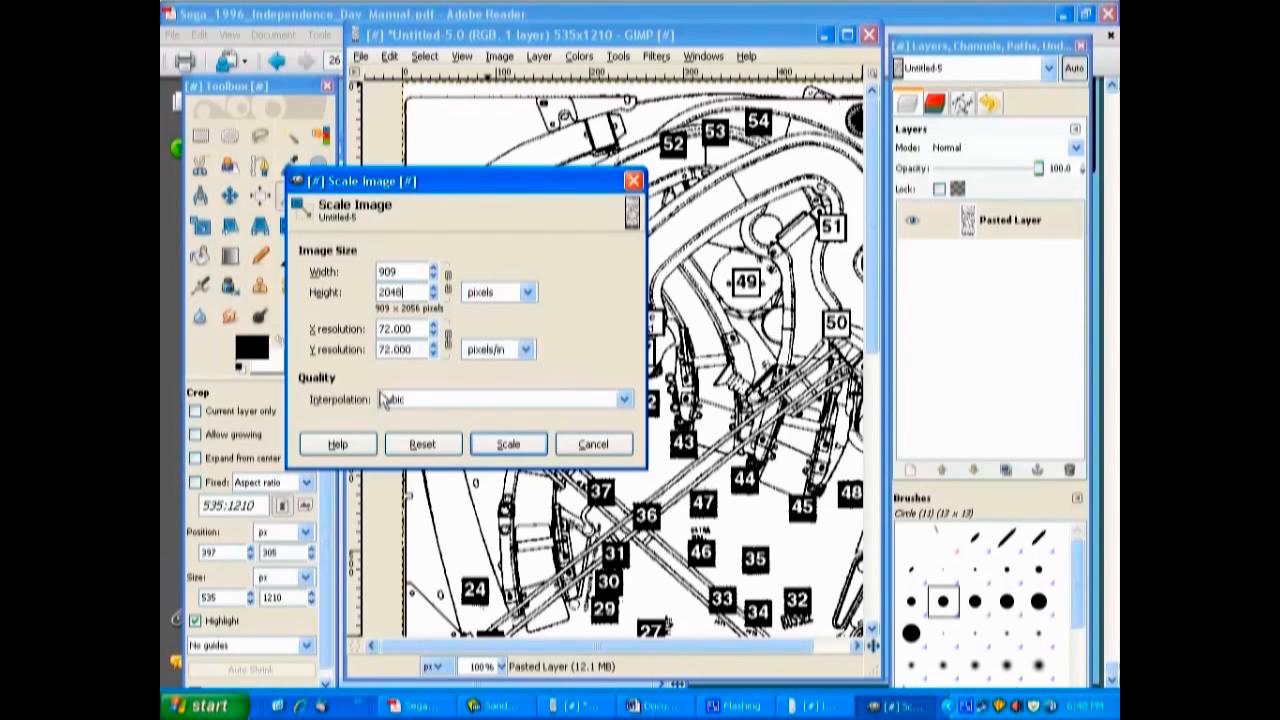
click(512, 446)
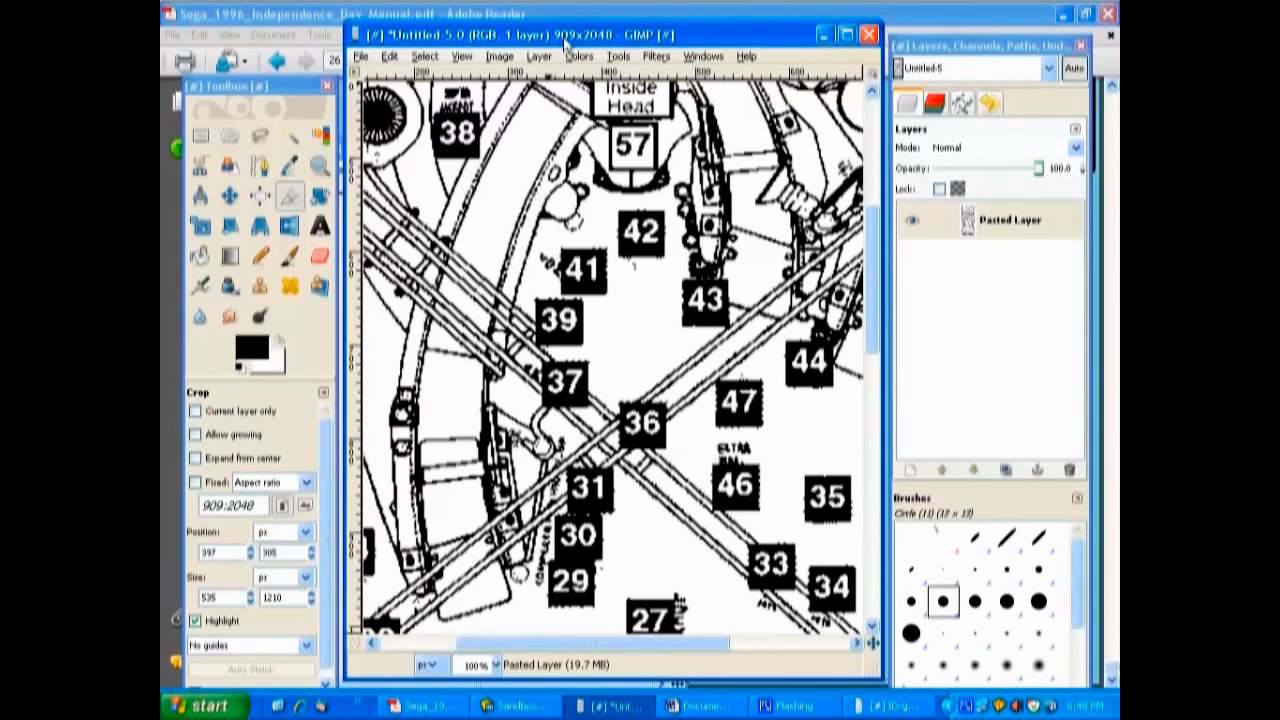
Bring the ID-guide.jpg image forward, then reposition and widen its window.
click(890, 705)
drag(535, 146, 621, 94)
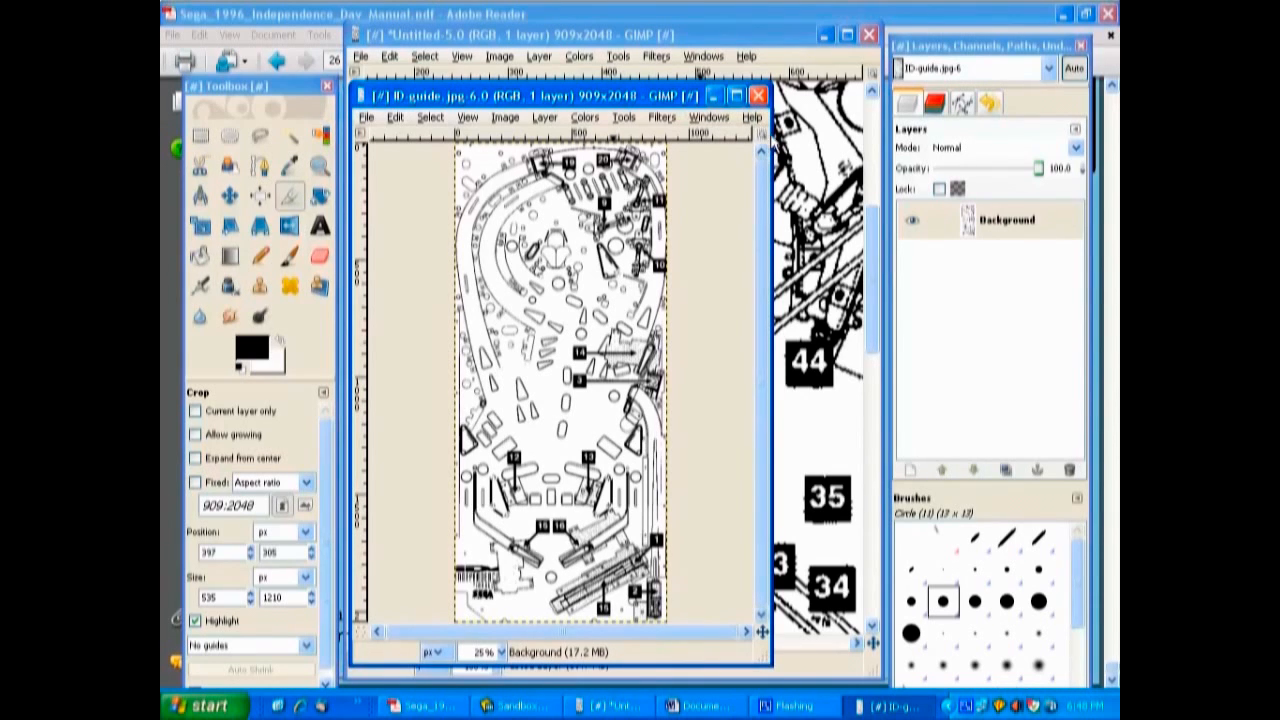
drag(771, 380, 864, 380)
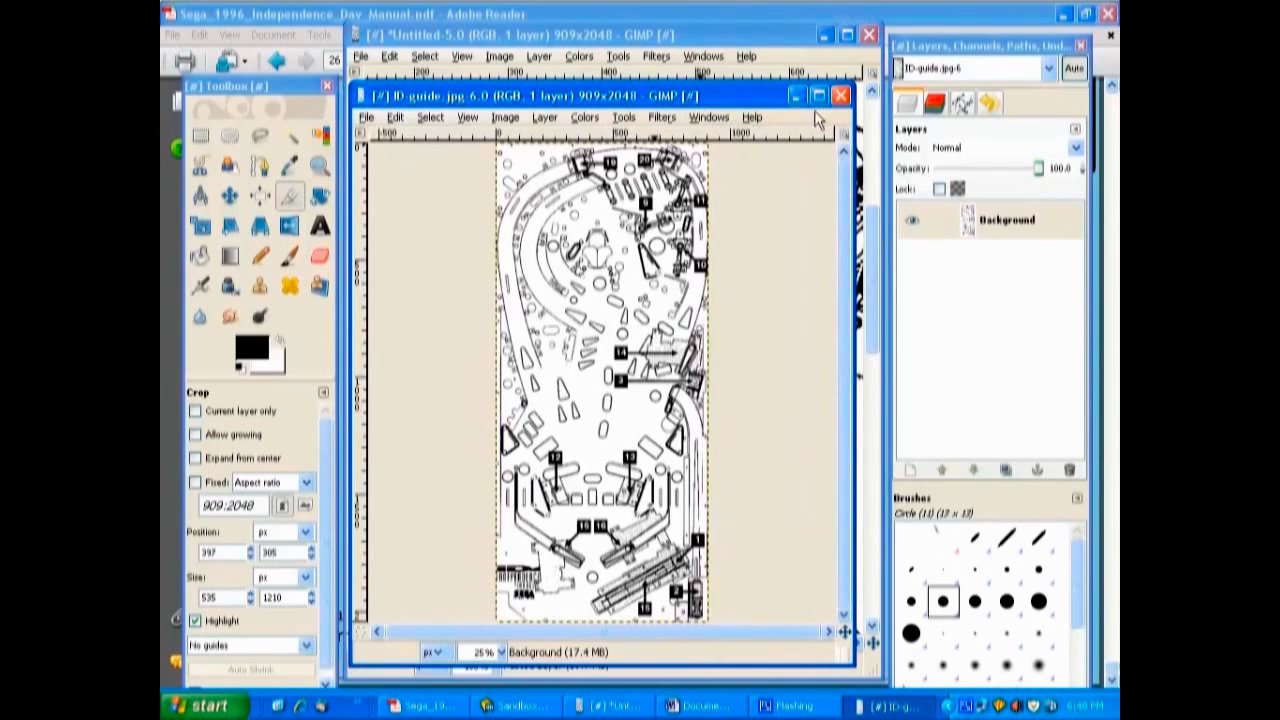
Copy the visible content of the scaled lamp diagram to the clipboard.
click(686, 36)
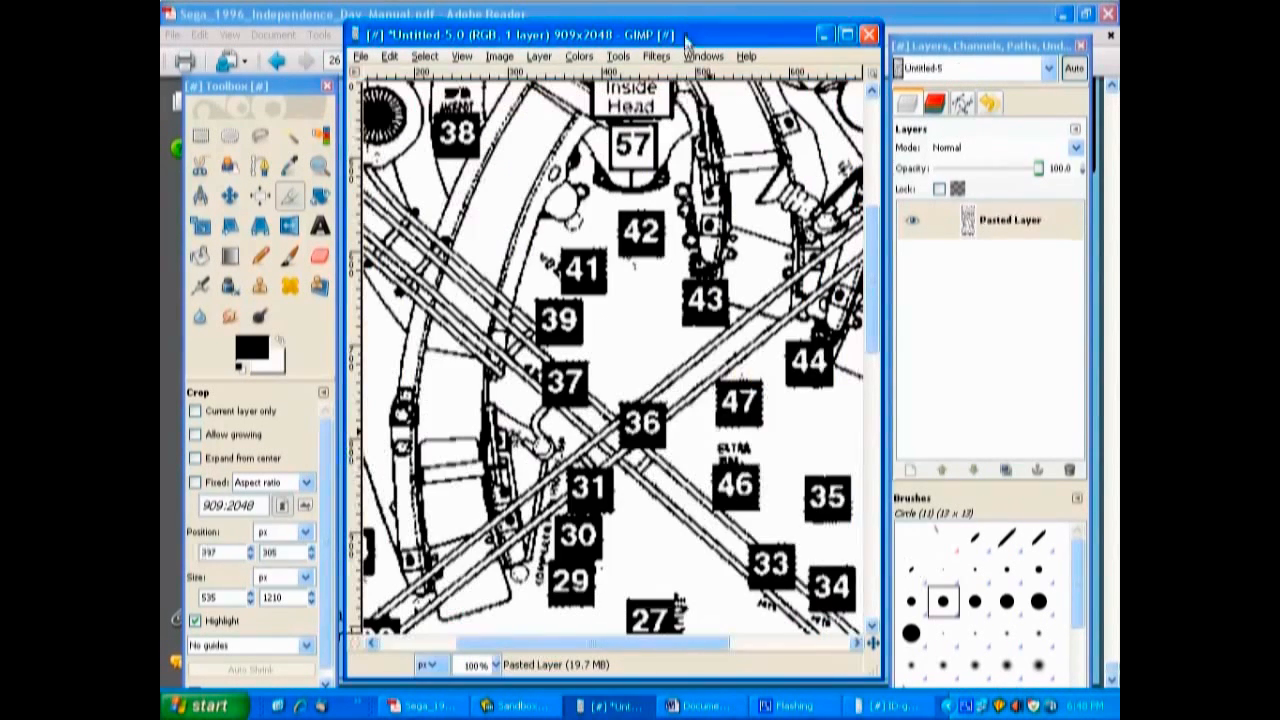
click(390, 57)
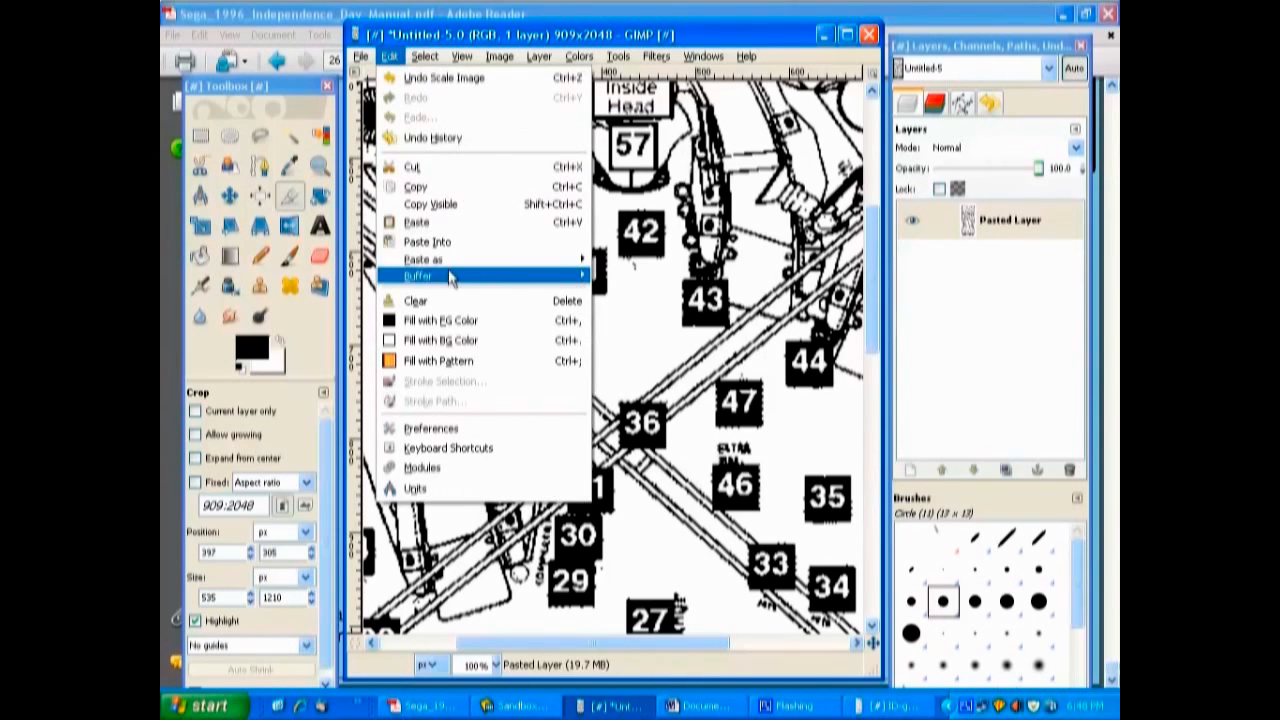
click(430, 205)
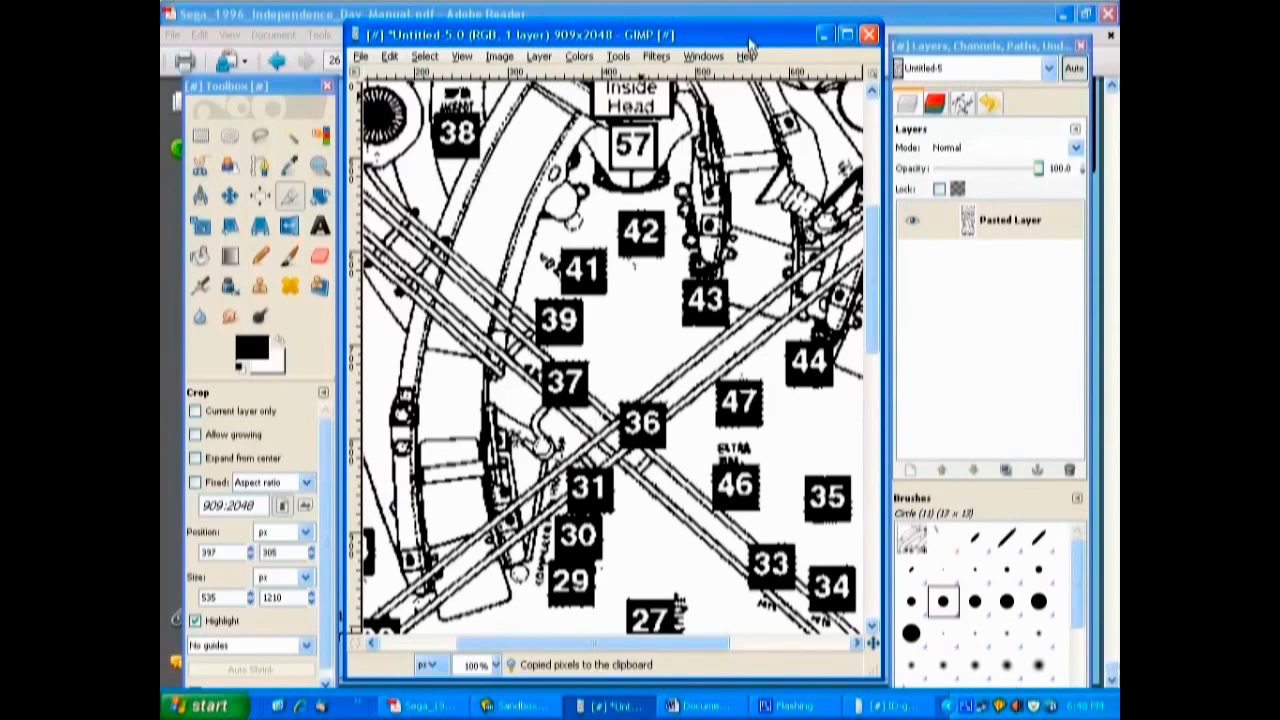
Paste the copied lamp diagram into ID-guide.jpg as a new layer and hide that layer.
click(887, 706)
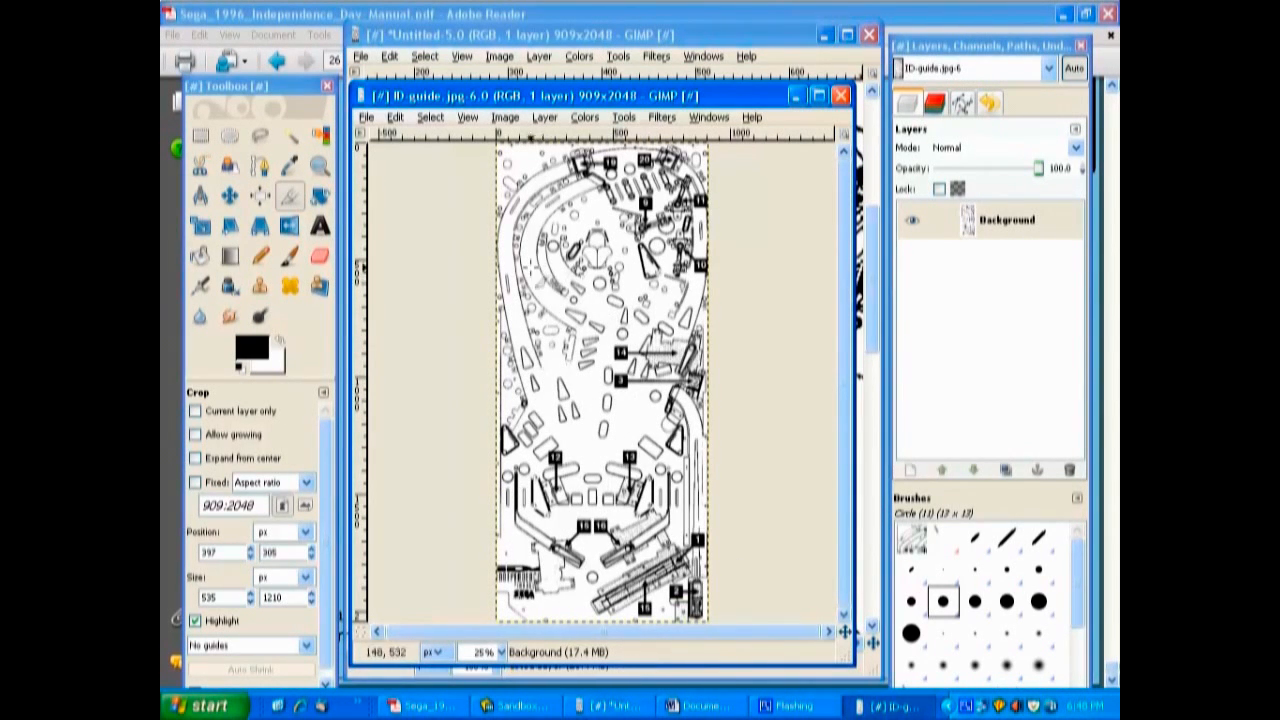
click(396, 118)
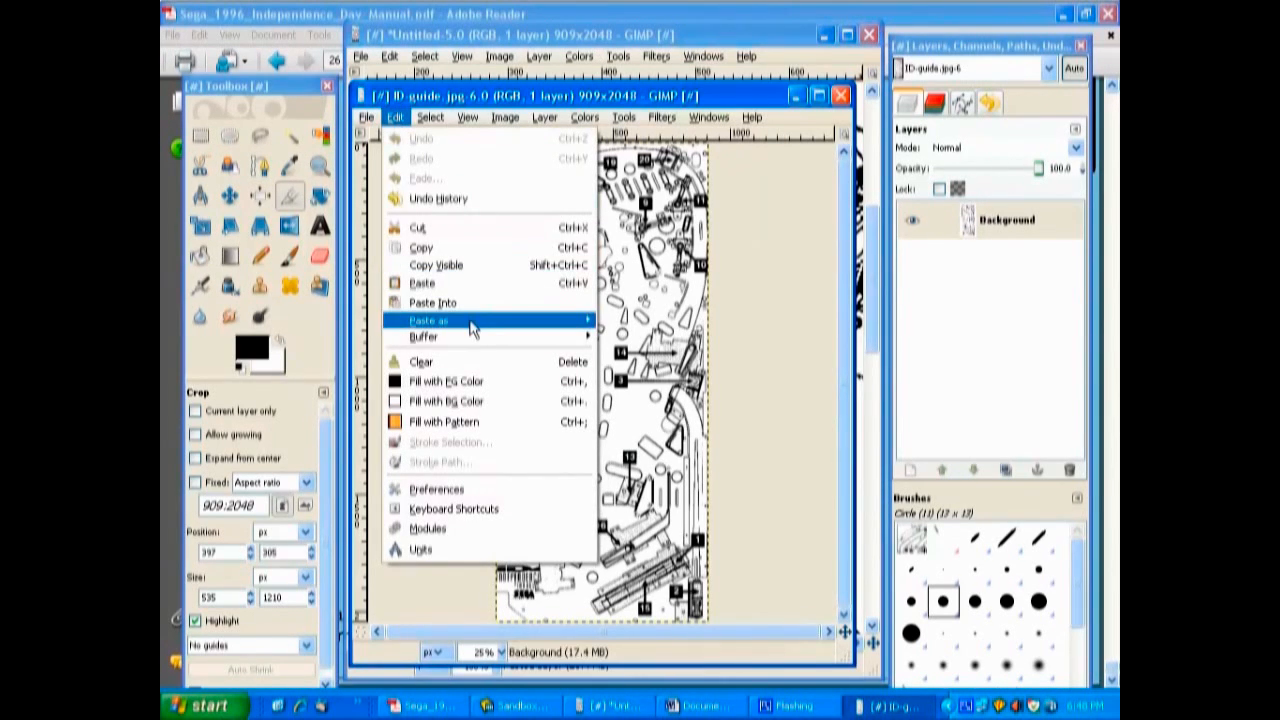
mouse_move(471, 325)
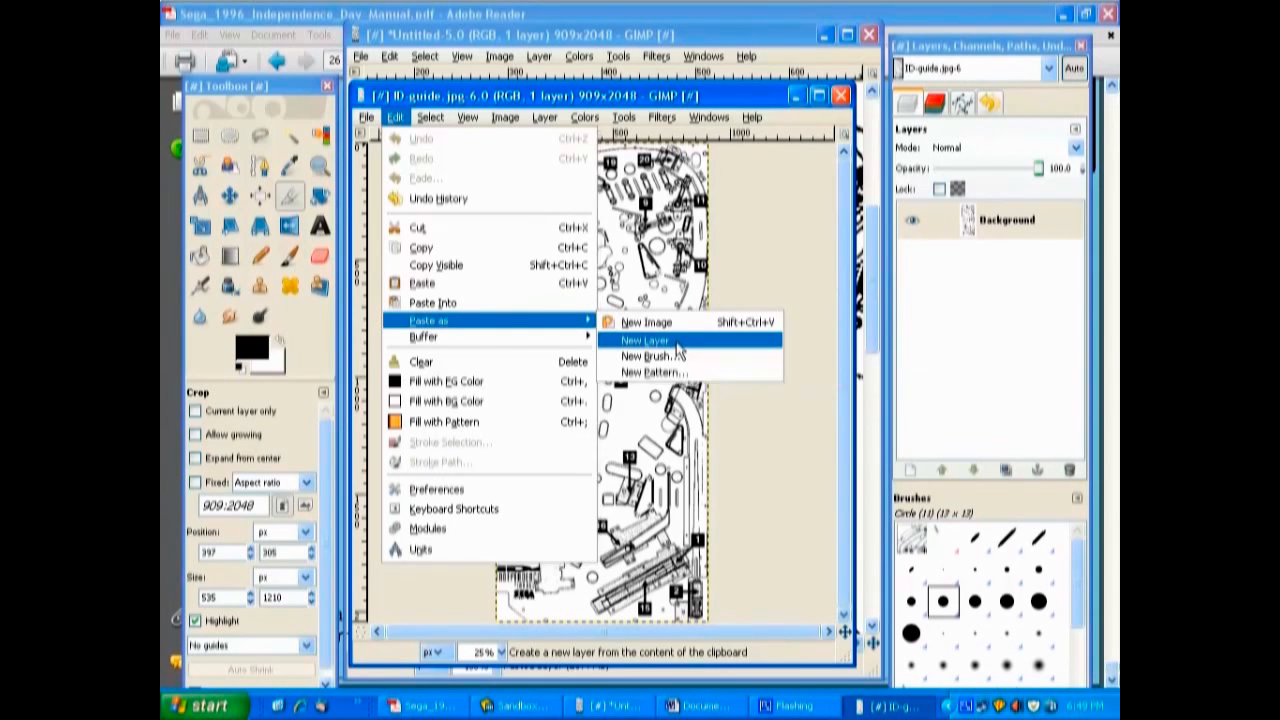
click(678, 342)
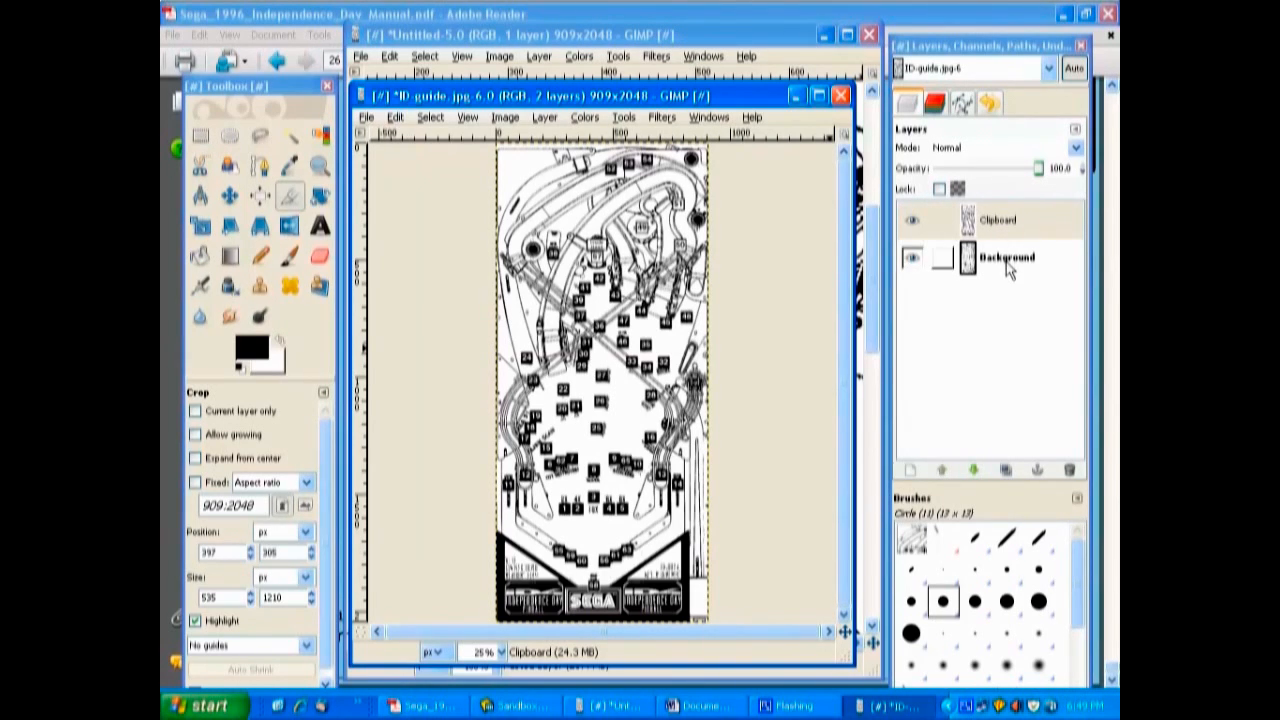
click(912, 221)
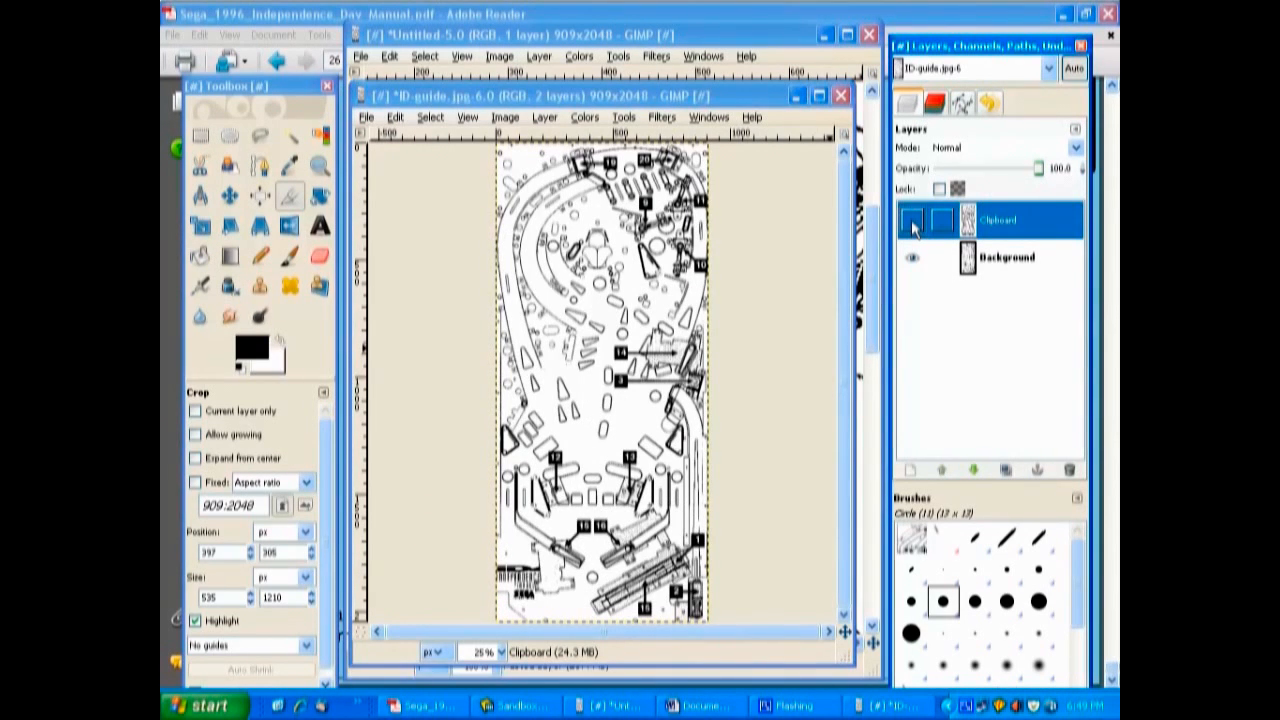
Make the pasted Clipboard layer visible and reduce its opacity to about 50 percent.
click(912, 224)
click(912, 224)
click(912, 224)
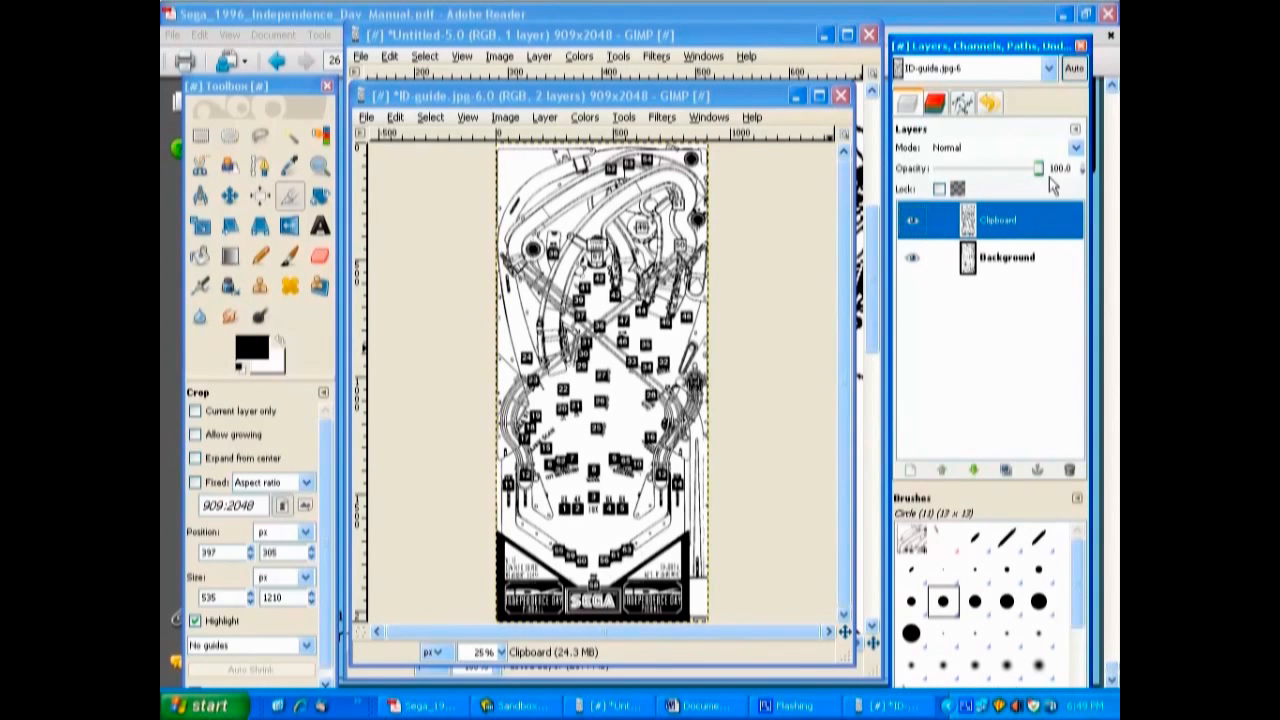
drag(1040, 172, 988, 172)
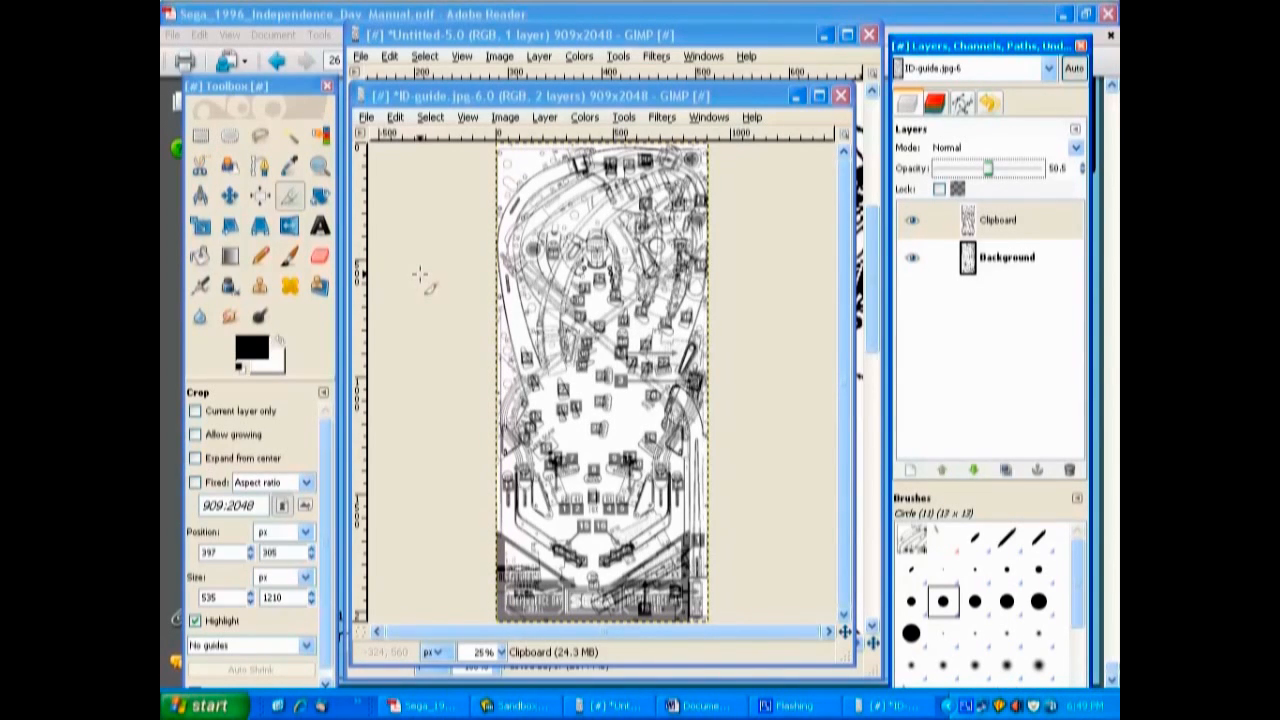
Move the semi-transparent lamp diagram layer at 100% zoom so its upper-left outlines line up with the playfield drawing.
click(428, 89)
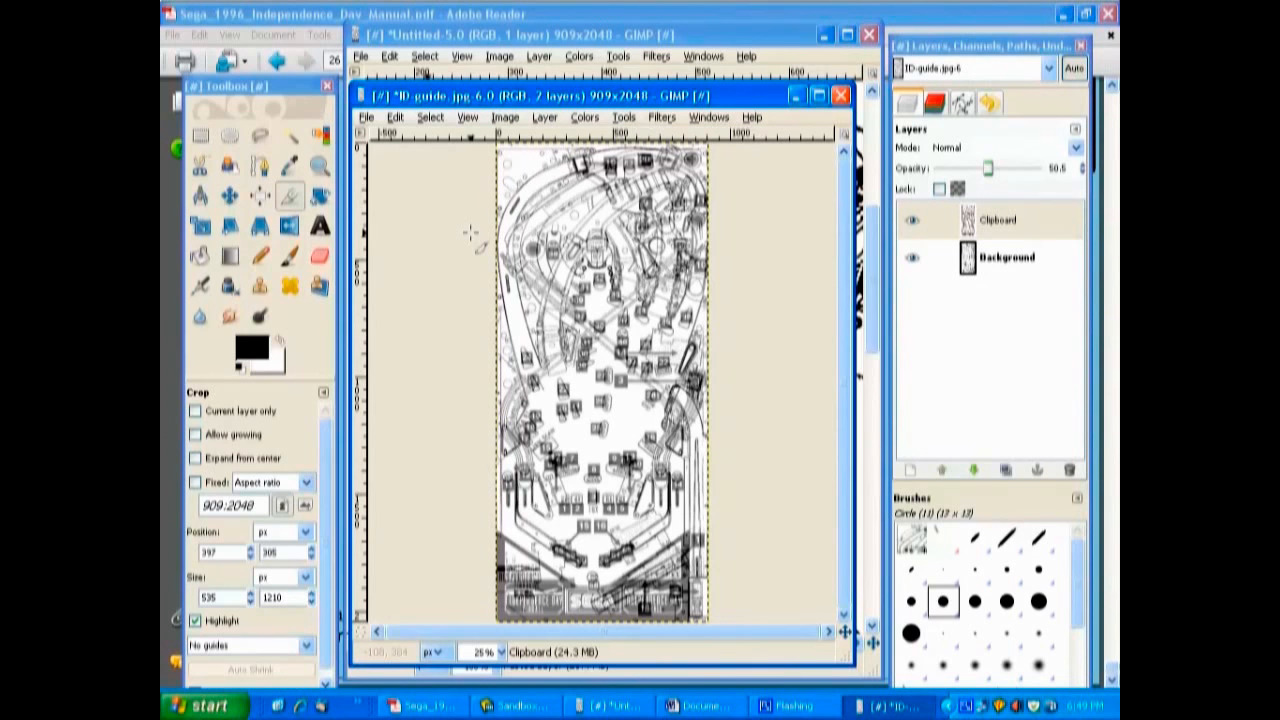
key(1)
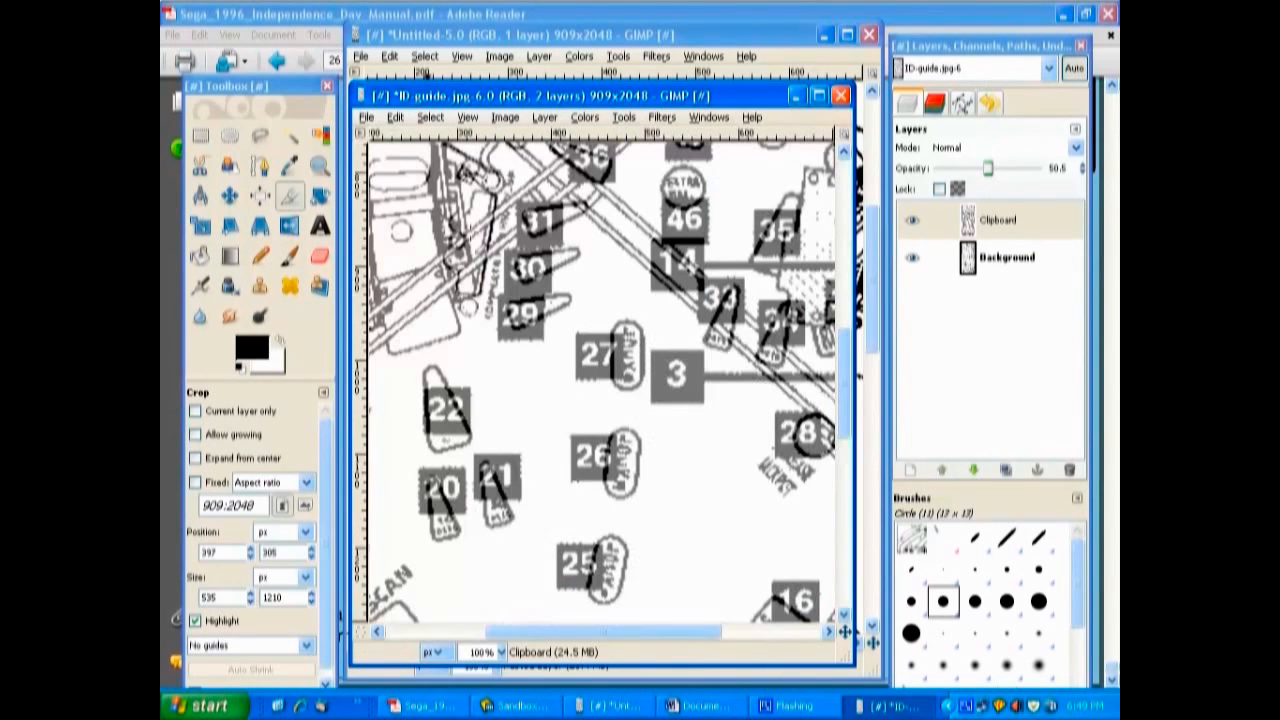
drag(845, 398, 845, 175)
drag(686, 632, 586, 632)
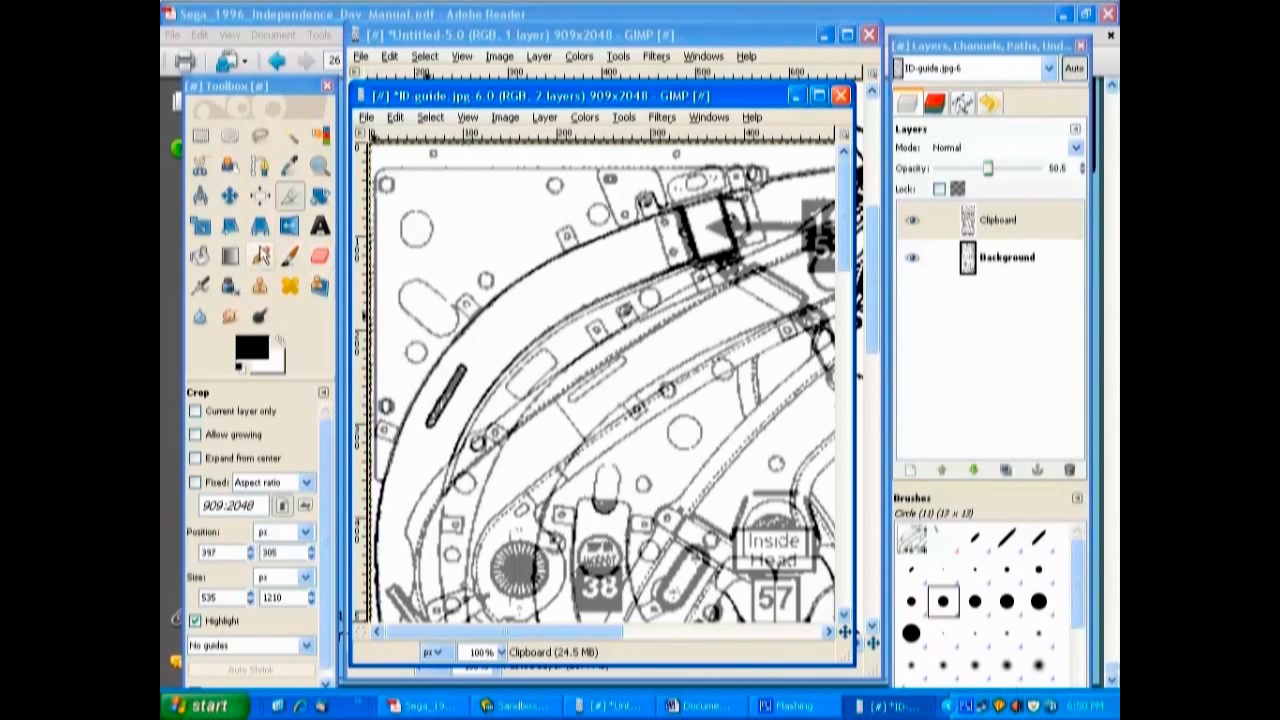
click(230, 197)
drag(462, 283, 486, 304)
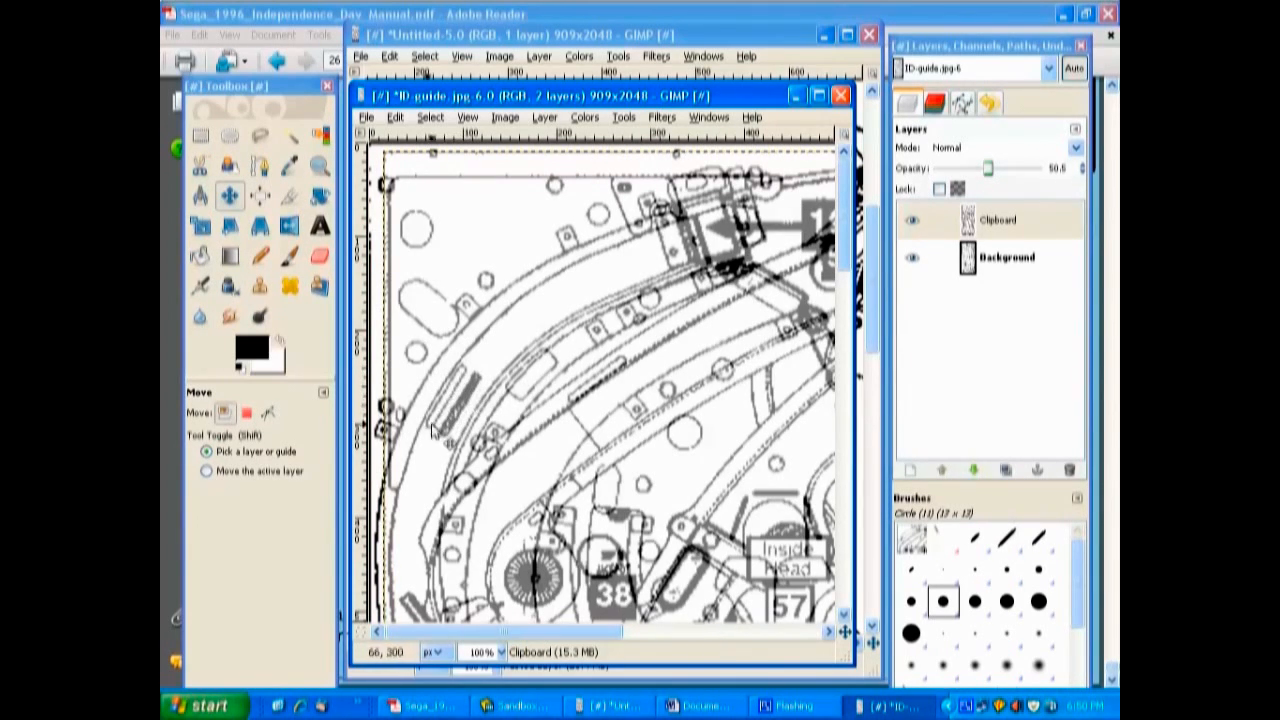
drag(434, 425, 449, 403)
Fine-tune the lamp diagram layer's position against the lower-left lanes and the upper-left arch of the playfield.
drag(847, 235, 841, 500)
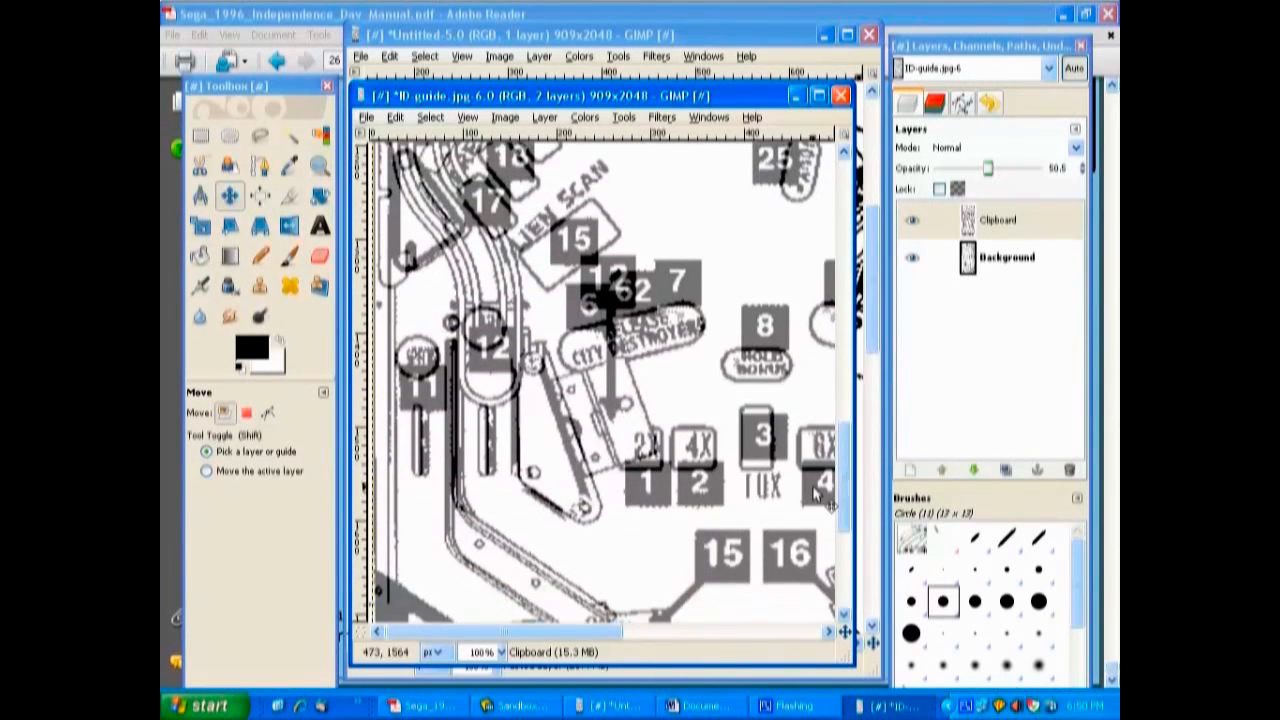
drag(431, 456, 426, 454)
drag(845, 480, 838, 256)
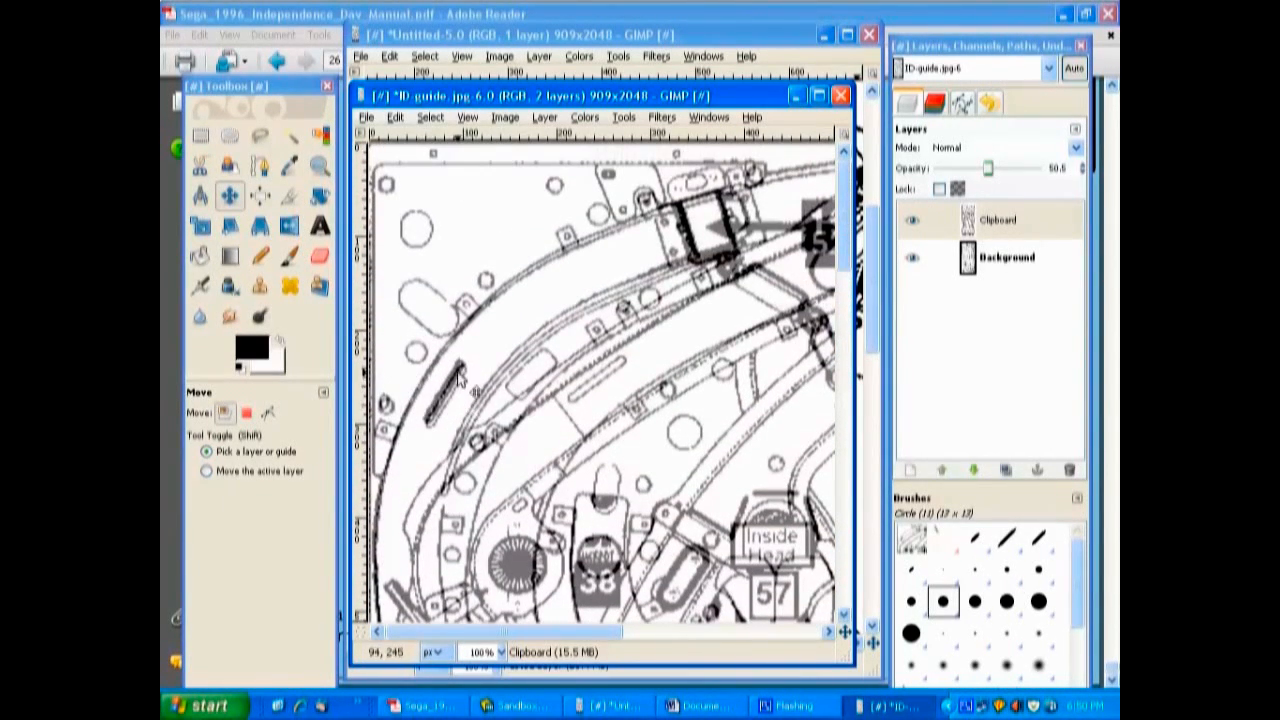
drag(531, 318, 531, 318)
mouse_move(845, 245)
mouse_down()
mouse_move(841, 537)
mouse_move(841, 247)
mouse_up()
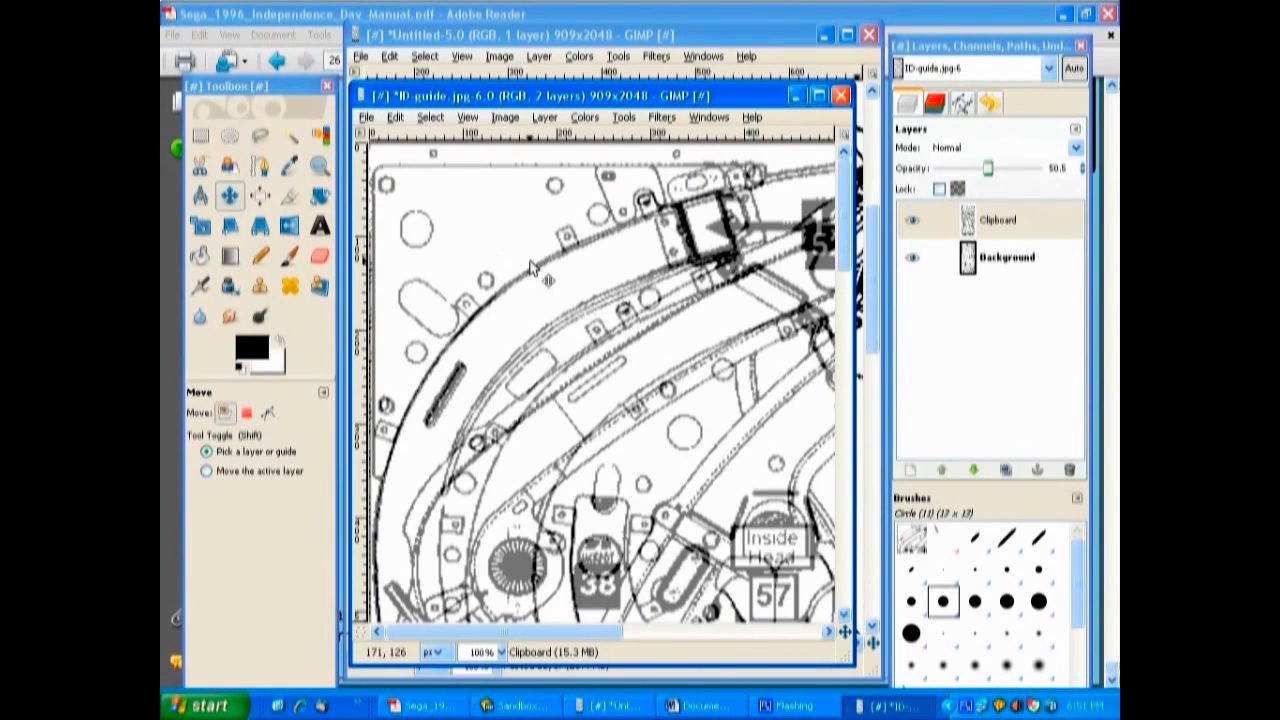
Open Plastic pic1.jpg from the Desktop, bring its window to the front and enlarge it.
click(366, 117)
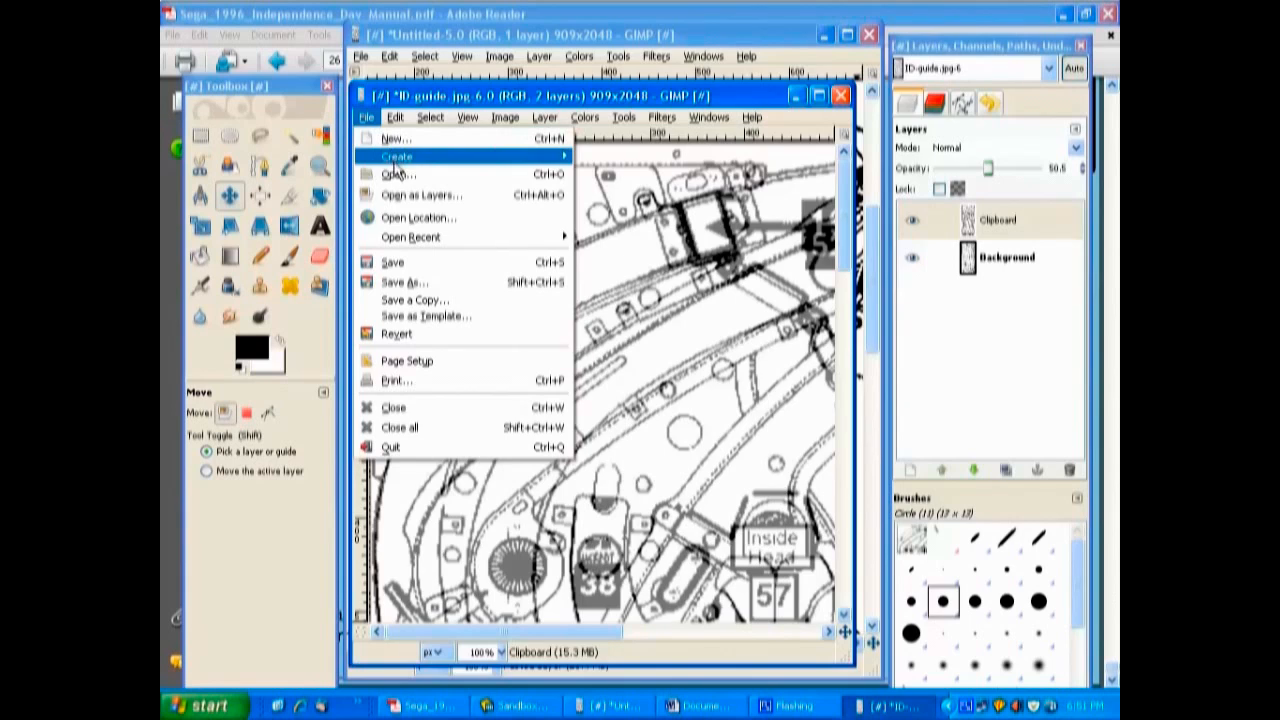
click(398, 174)
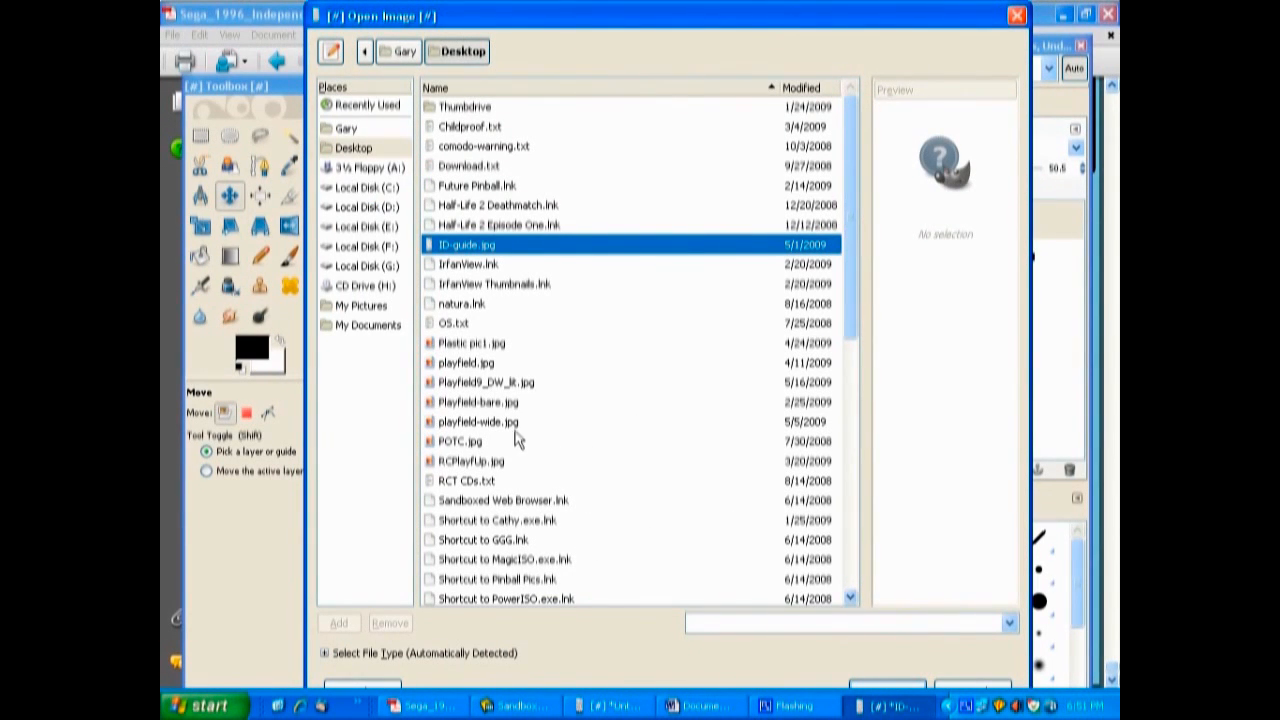
double_click(462, 343)
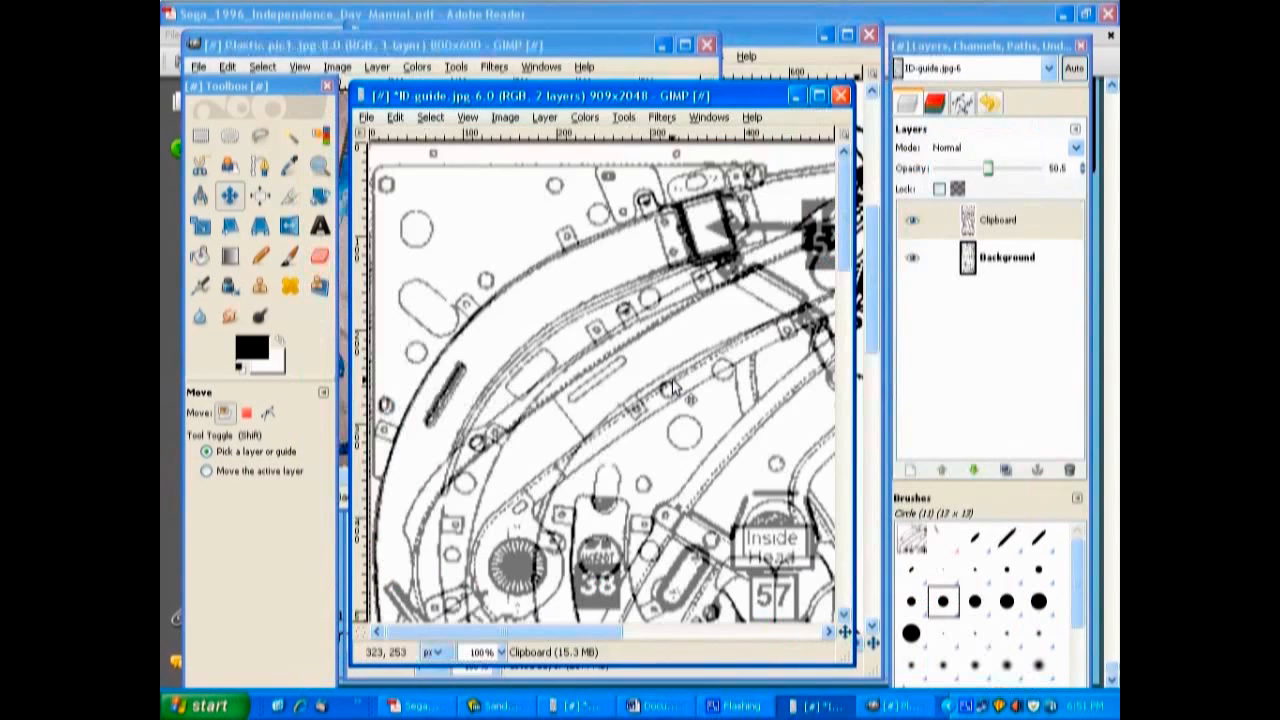
click(900, 706)
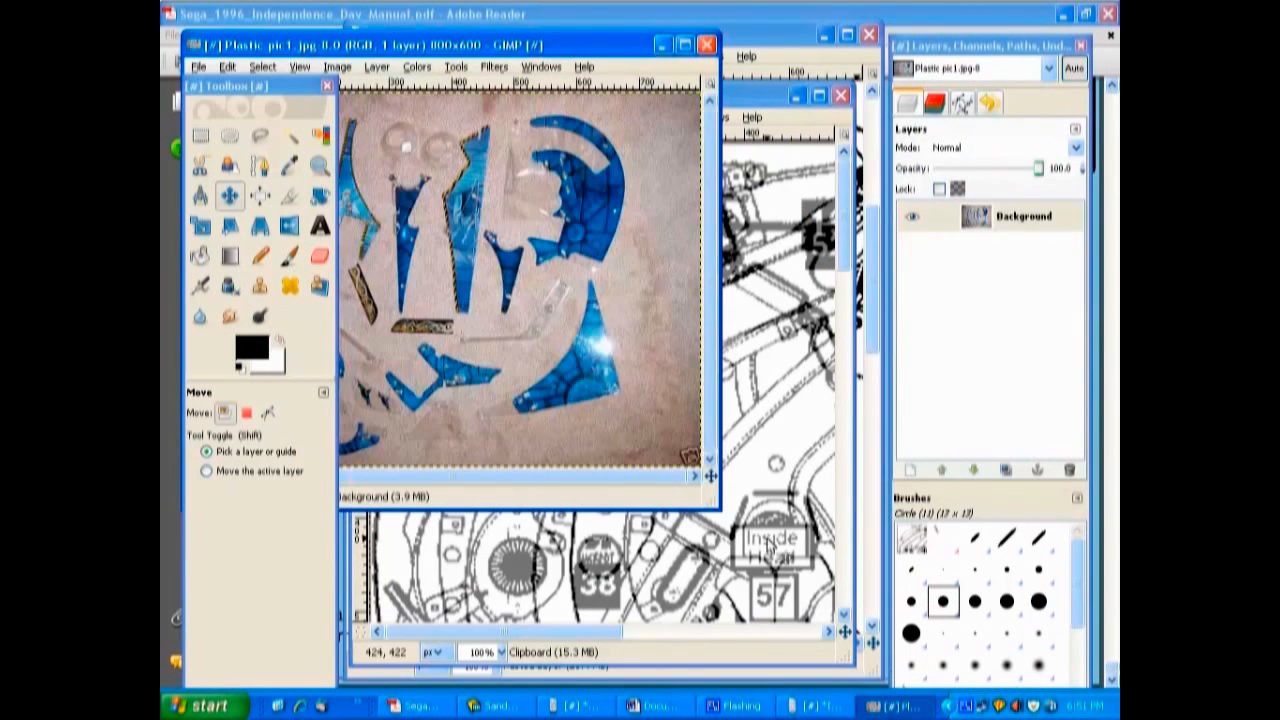
drag(719, 509, 846, 578)
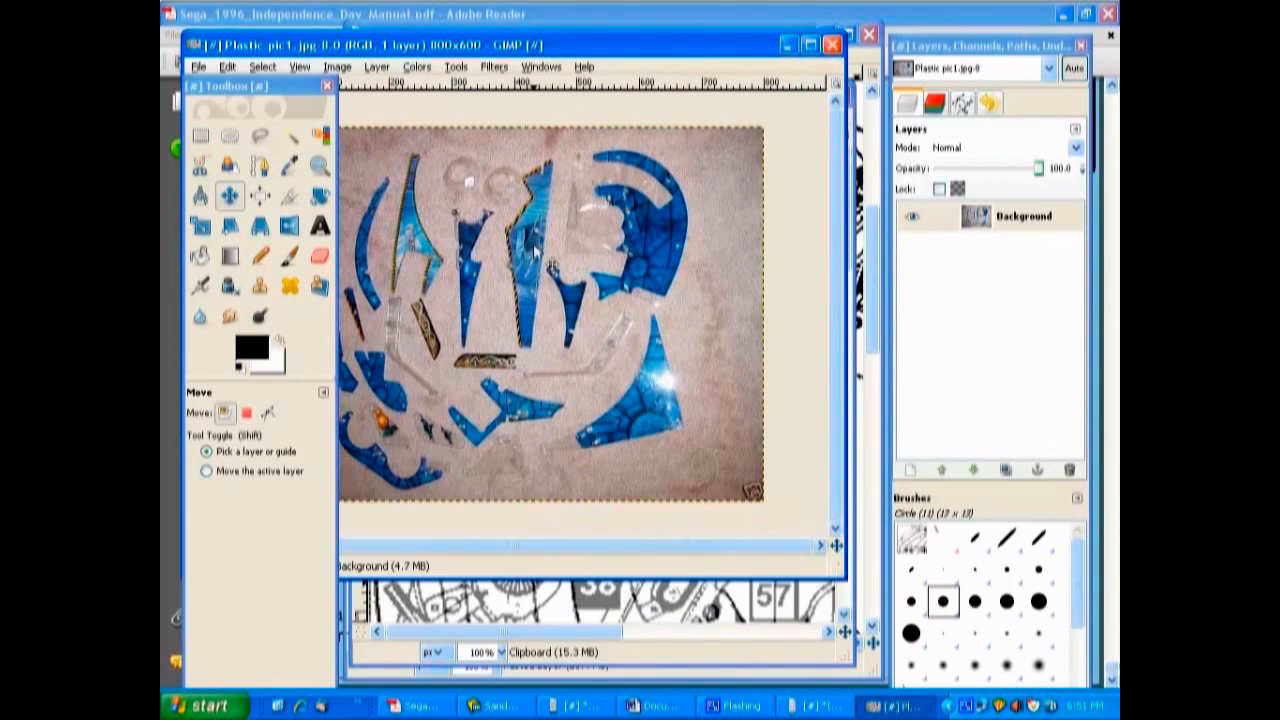
Activate the Free Select tool for outlining the blue plastics in Plastic pic1.jpg.
scroll(531, 301, up, 1)
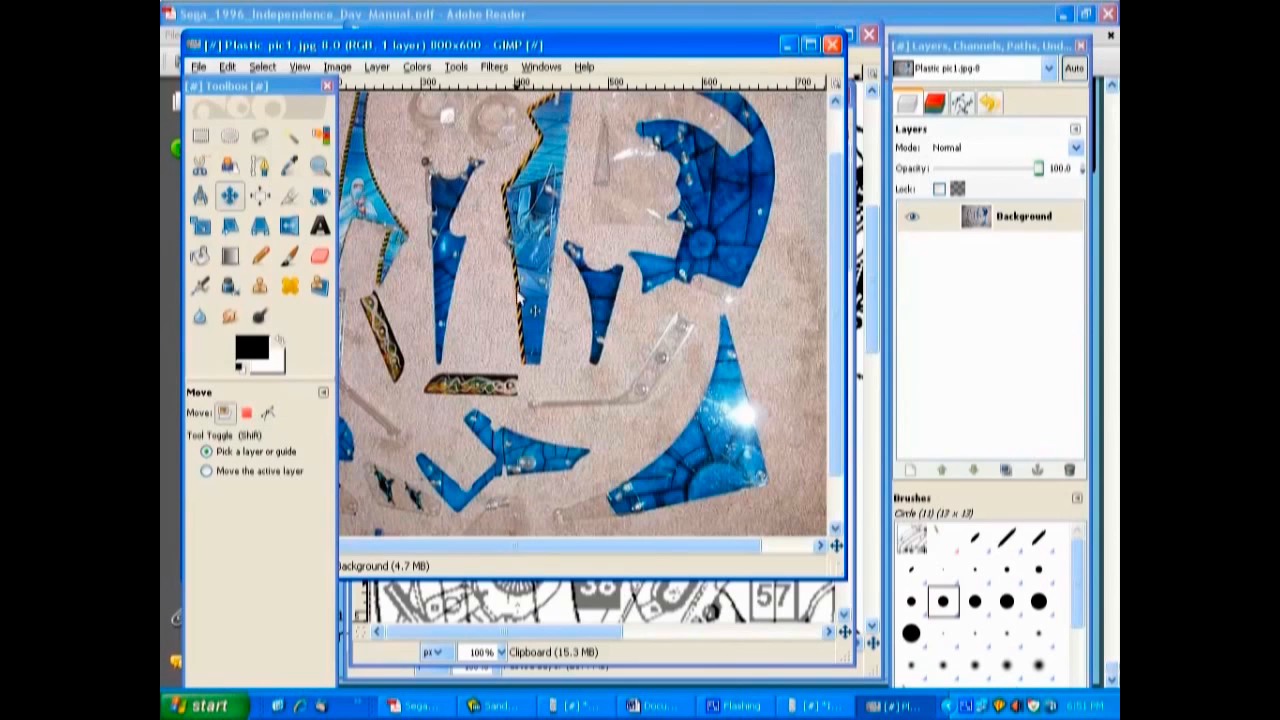
scroll(683, 392, up, 2)
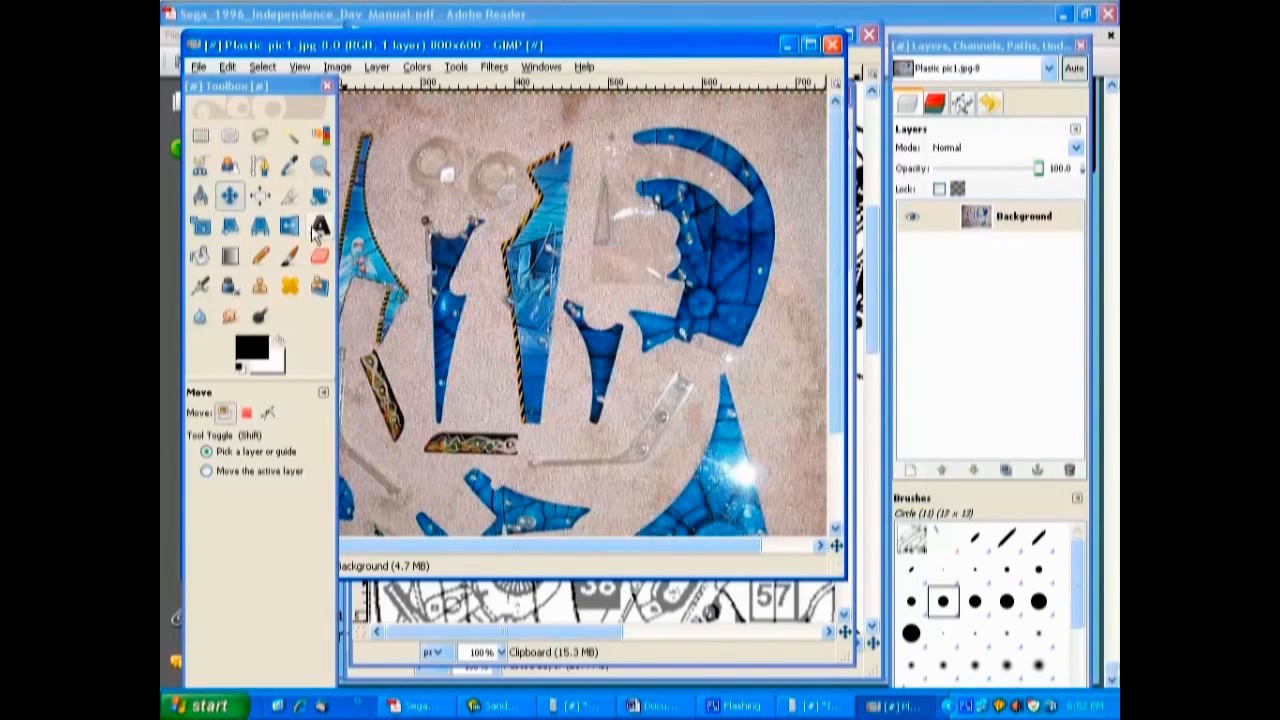
click(259, 138)
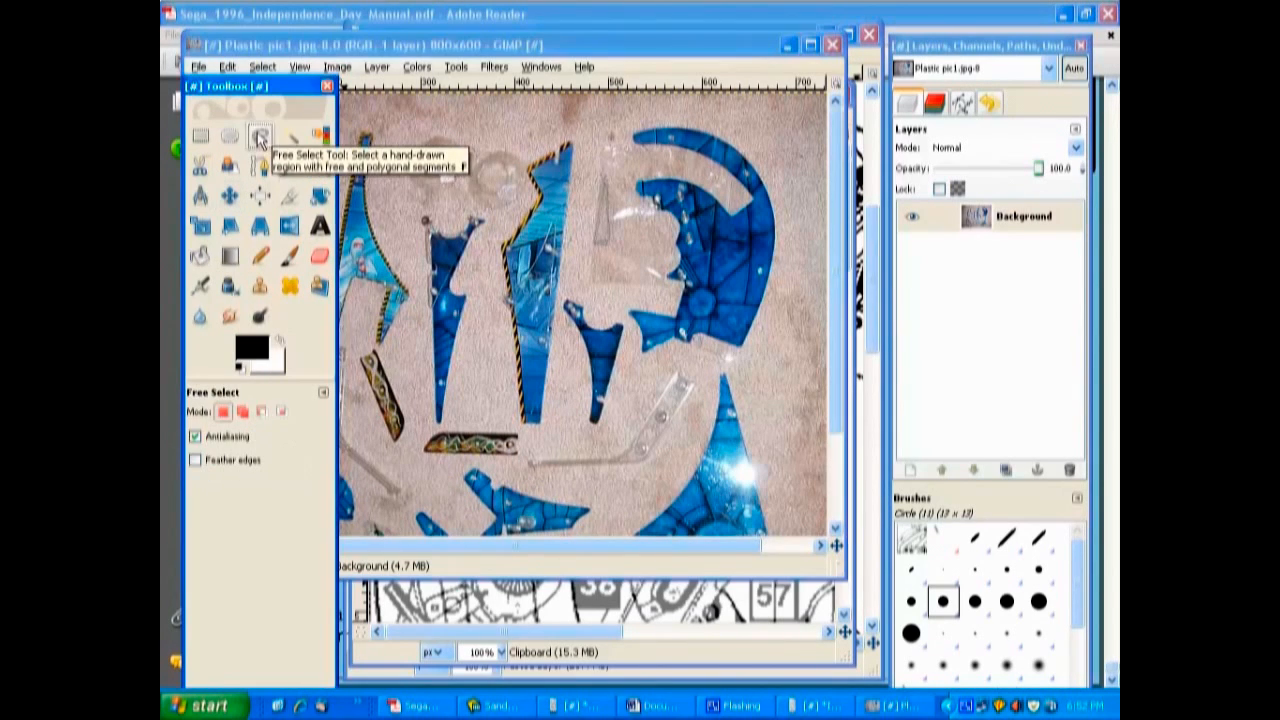